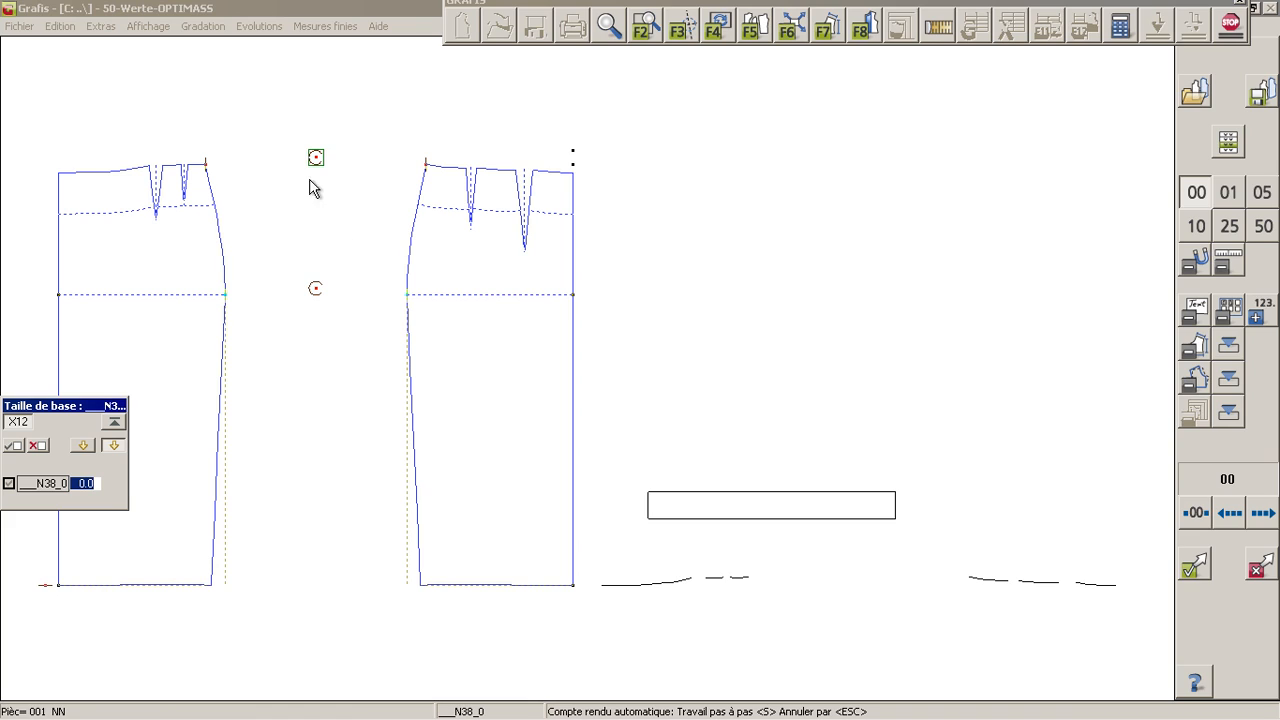
# Adjust the skirt construction with its waist and hip width handles, setting the hip handle to 24.6, and apply it.
pyautogui.click(364, 160)
pyautogui.click(316, 288)
pyautogui.click(337, 292)
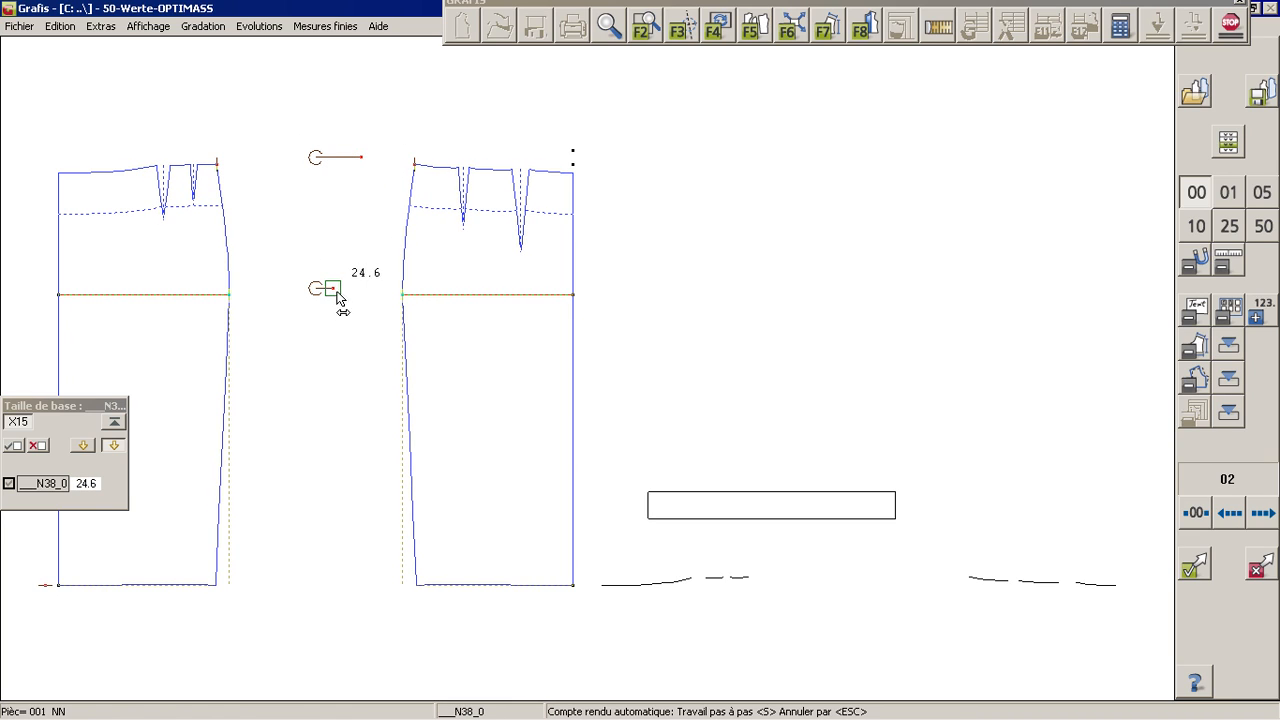
pyautogui.click(1190, 564)
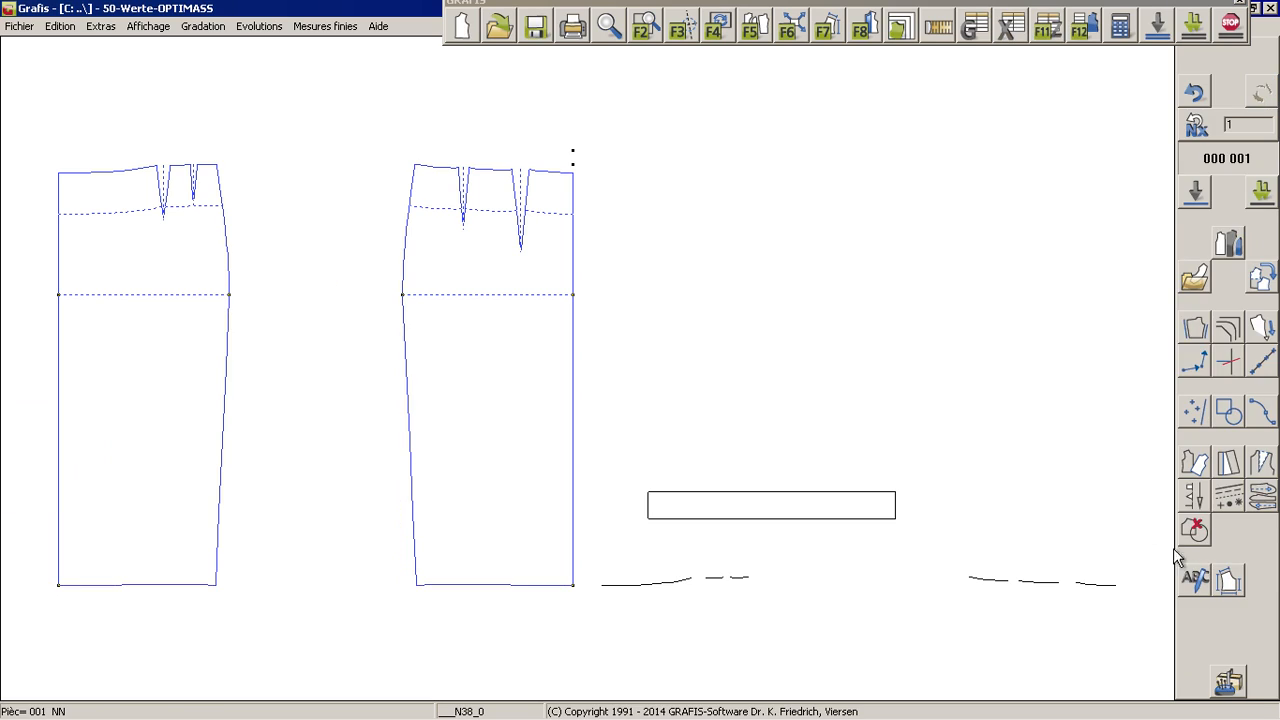
# Measure the skirt's total waistline as one chained length across the back and front segments between the darts.
pyautogui.click(941, 31)
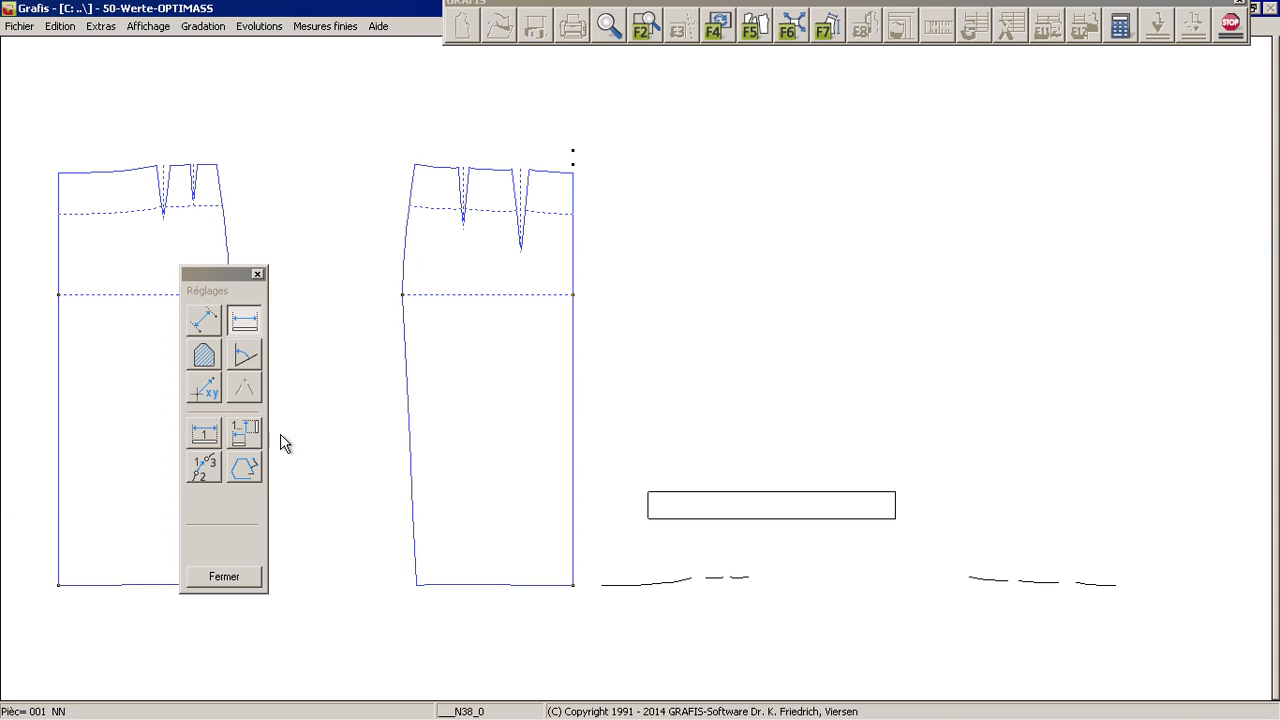
pyautogui.click(244, 432)
pyautogui.click(515, 152)
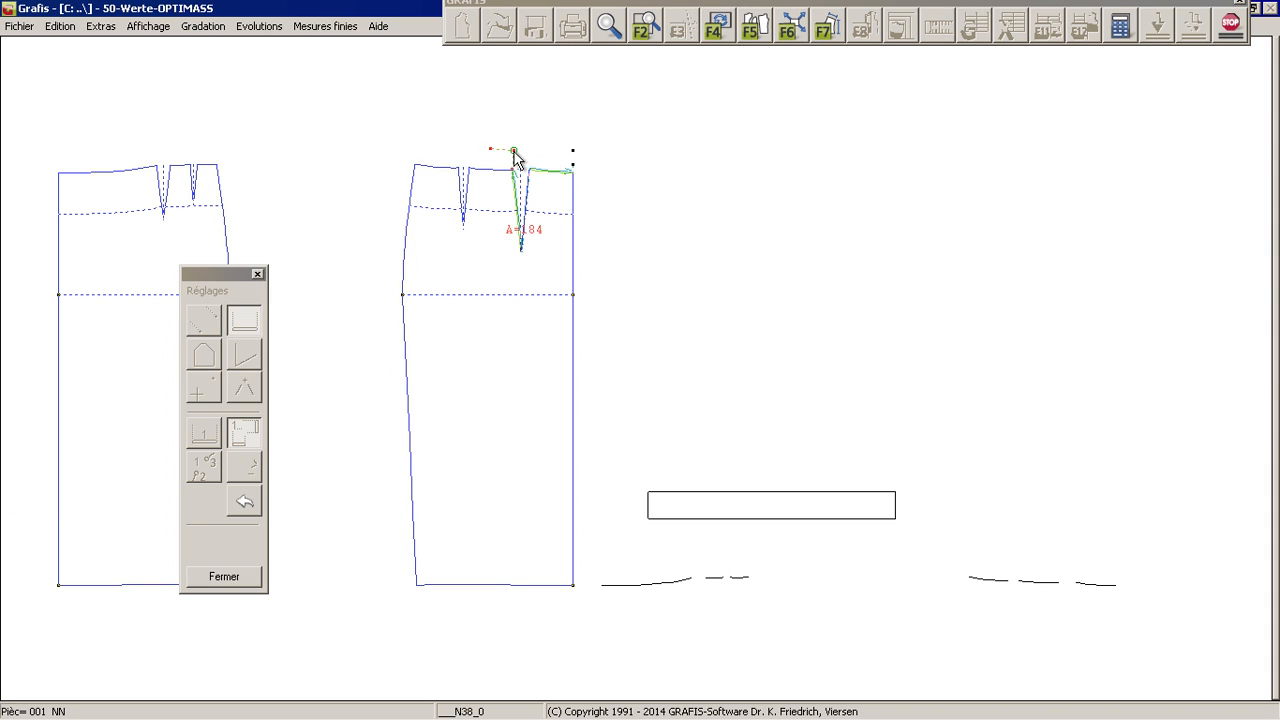
pyautogui.click(443, 149)
pyautogui.click(207, 153)
pyautogui.click(175, 152)
pyautogui.click(132, 151)
pyautogui.rightClick(133, 150)
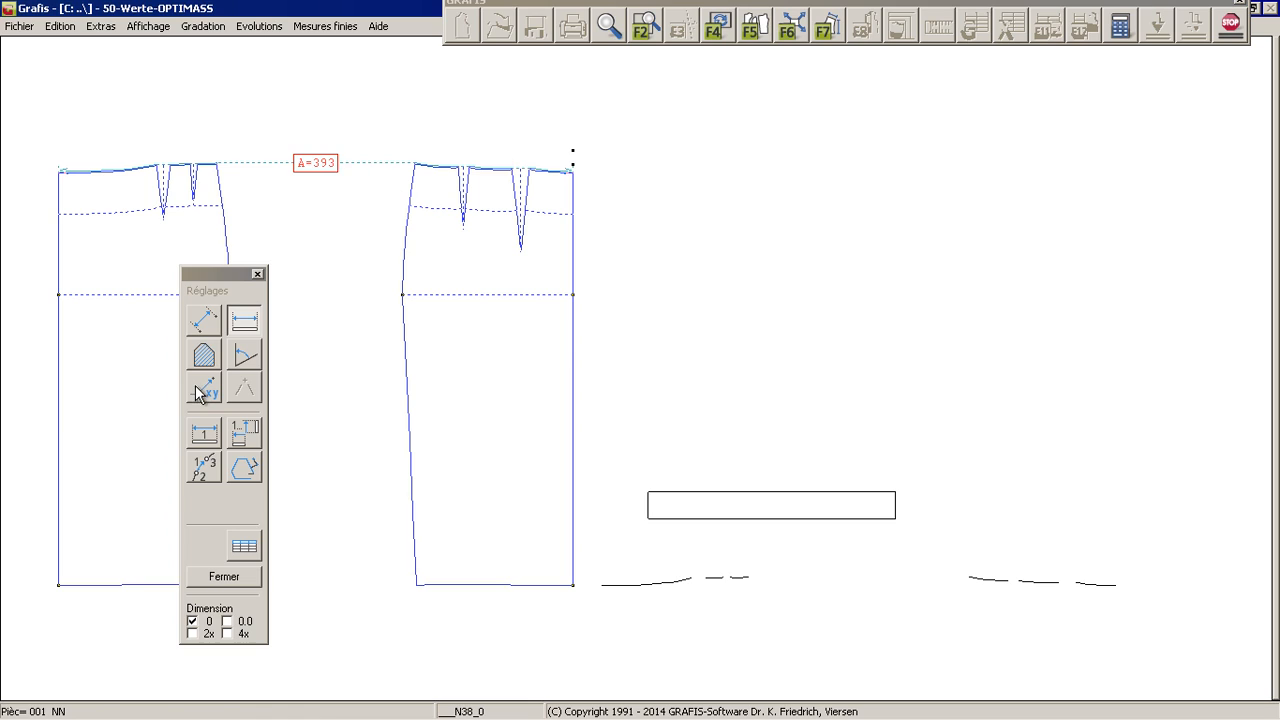
# Measure the length of the waistband rectangle's upper edge, and close the measuring tool.
pyautogui.click(198, 441)
pyautogui.click(781, 490)
pyautogui.rightClick(781, 490)
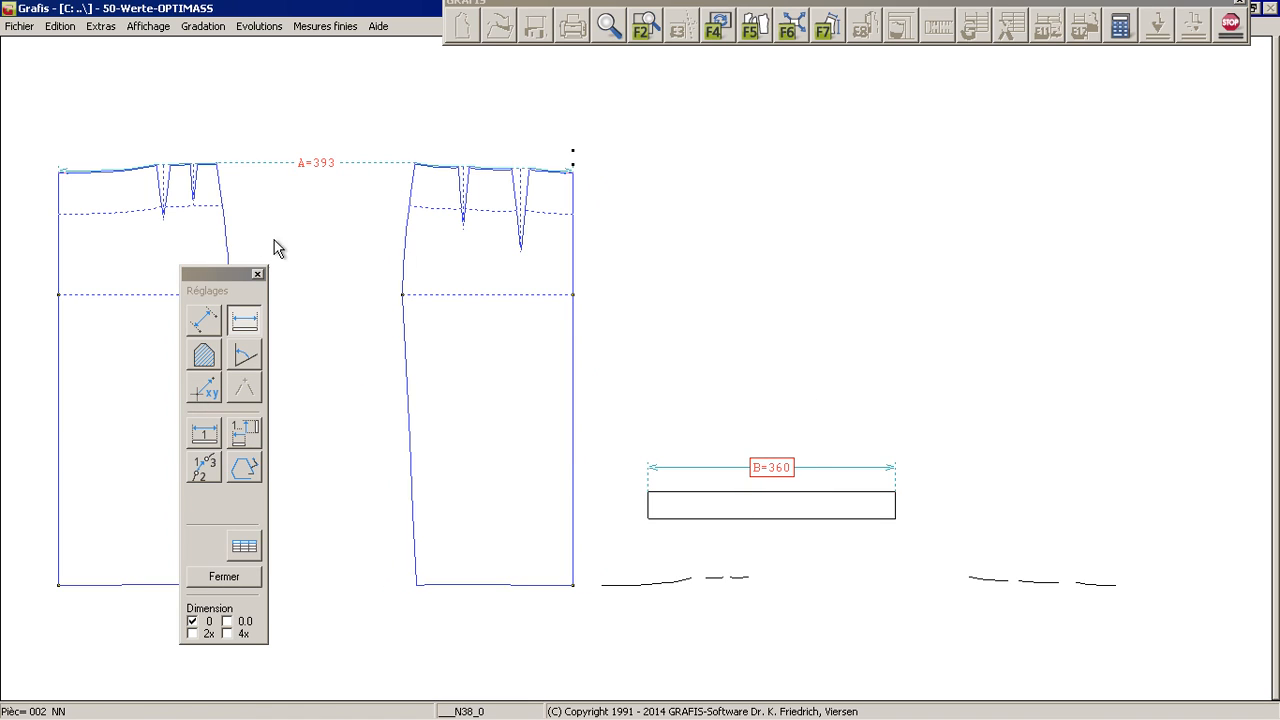
pyautogui.rightClick(897, 156)
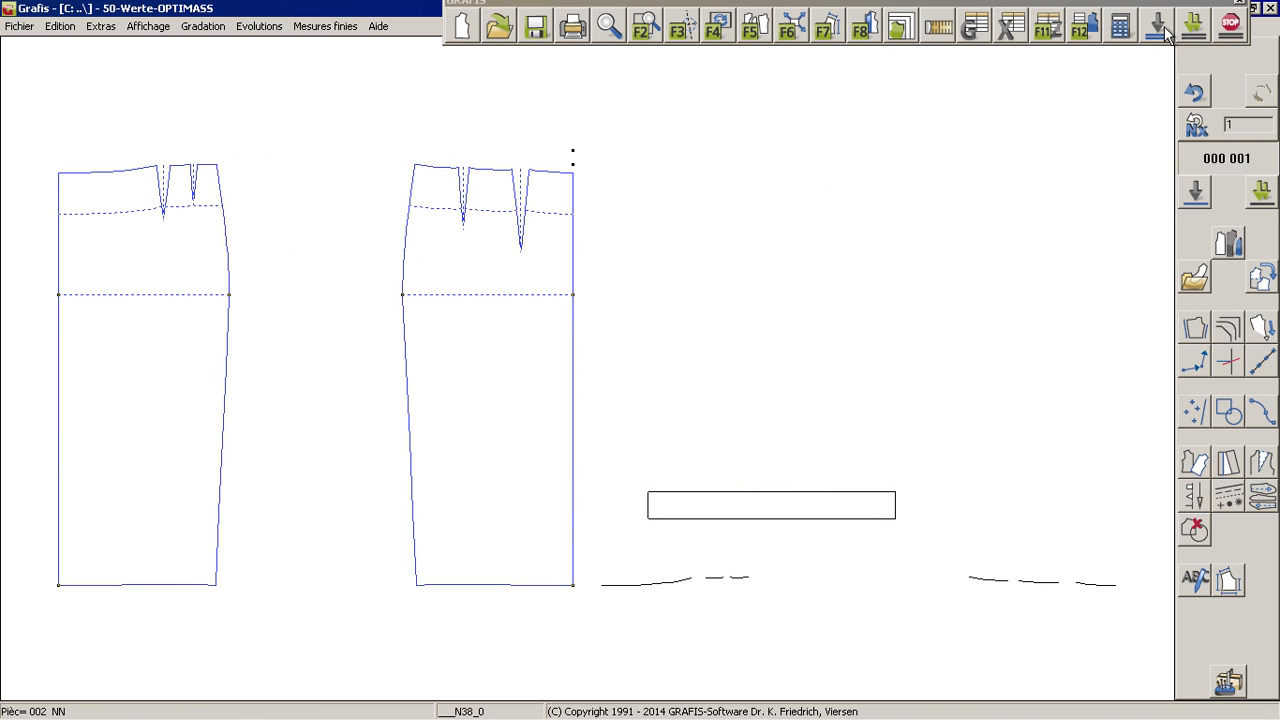
# Run the skirt's construction step and a trial of all pieces to update the waistband to the changed skirt.
pyautogui.moveTo(1160, 4); pyautogui.dragTo(1122, 8)
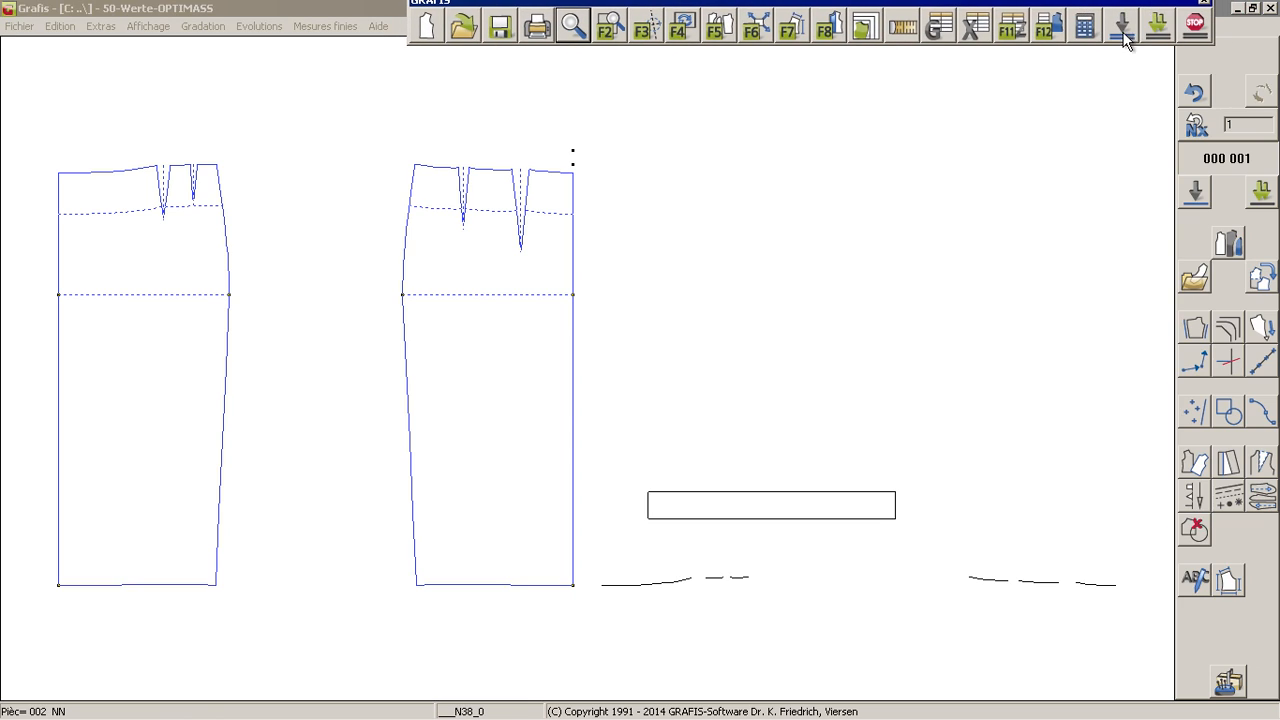
pyautogui.click(1197, 195)
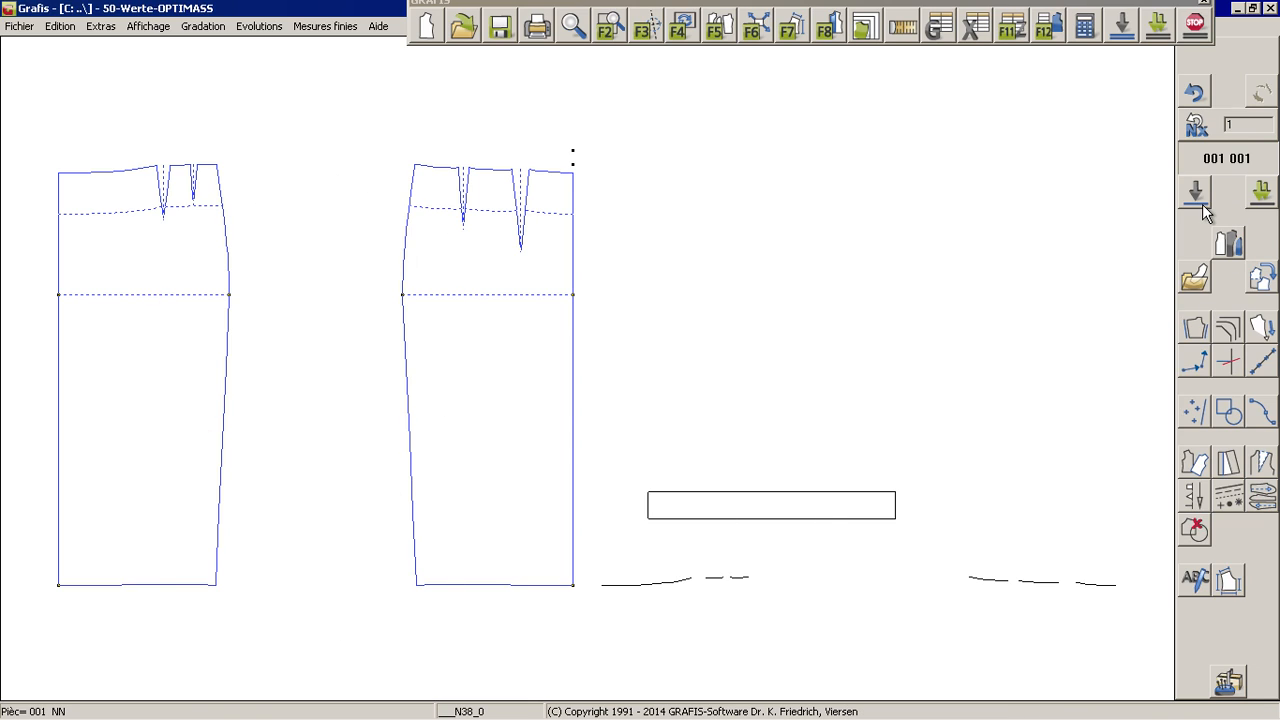
pyautogui.click(1122, 34)
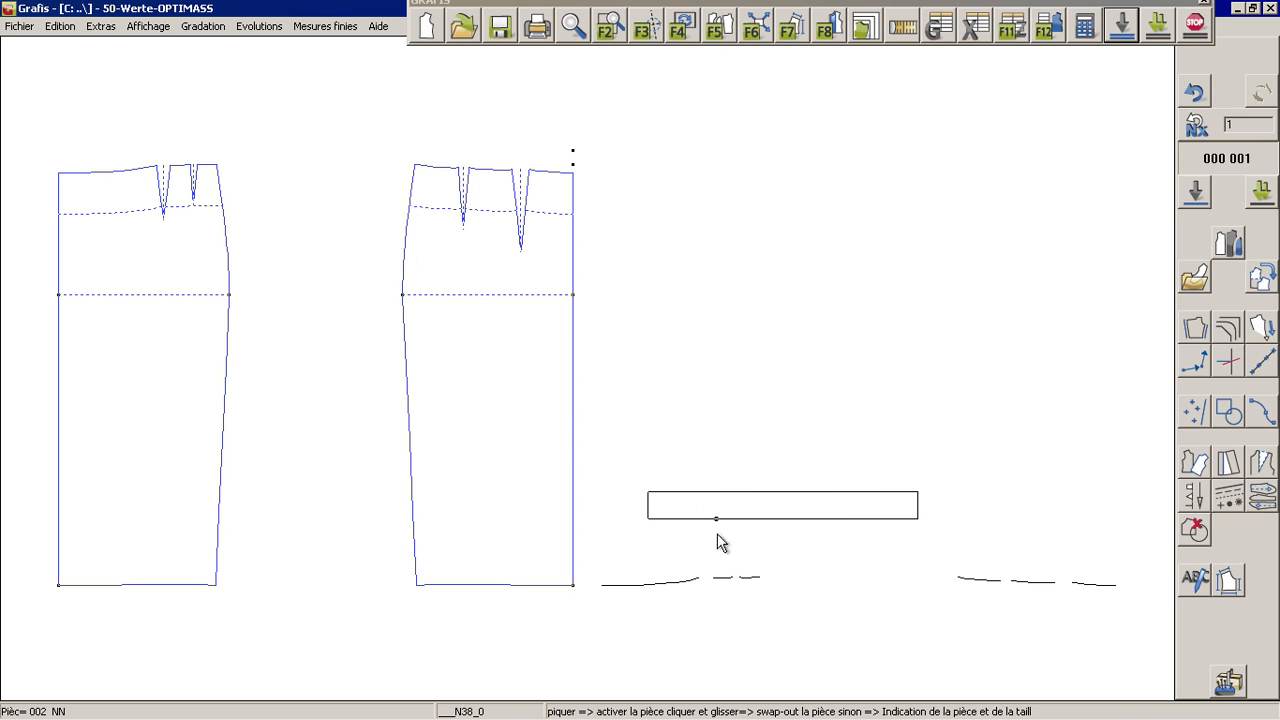
# Measure the updated waistband rectangle's upper edge length.
pyautogui.click(904, 18)
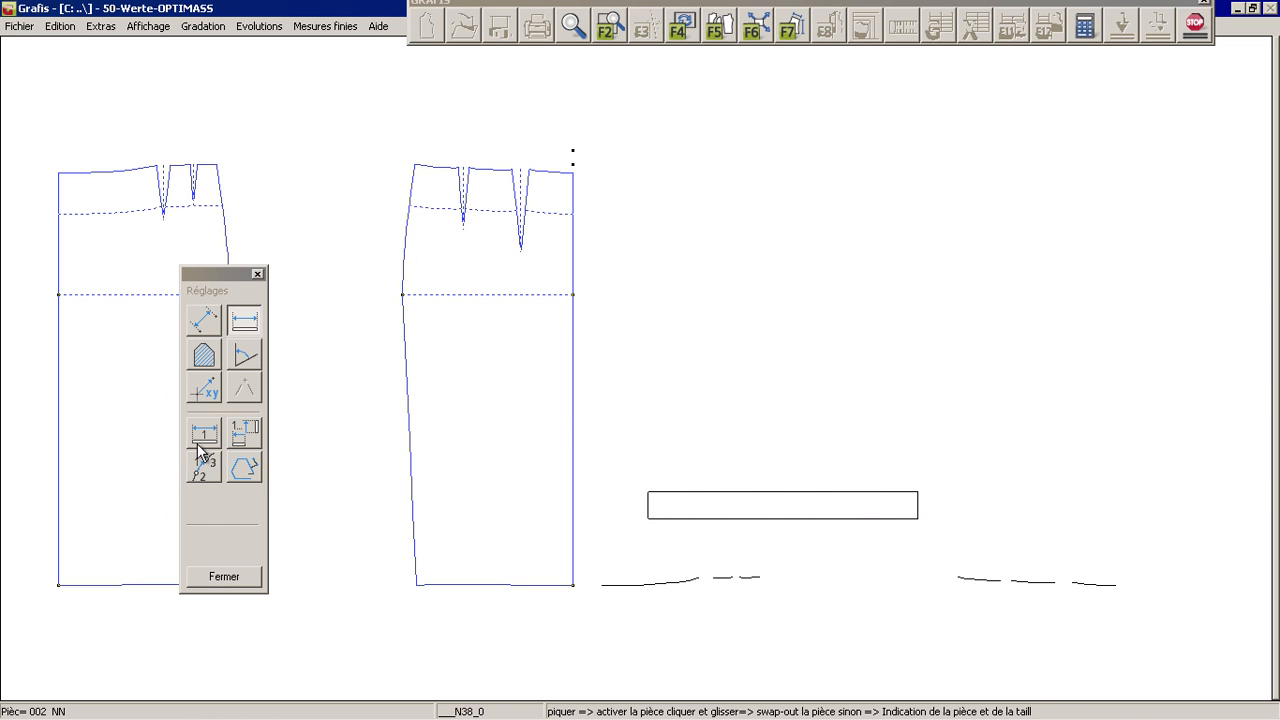
pyautogui.click(791, 489)
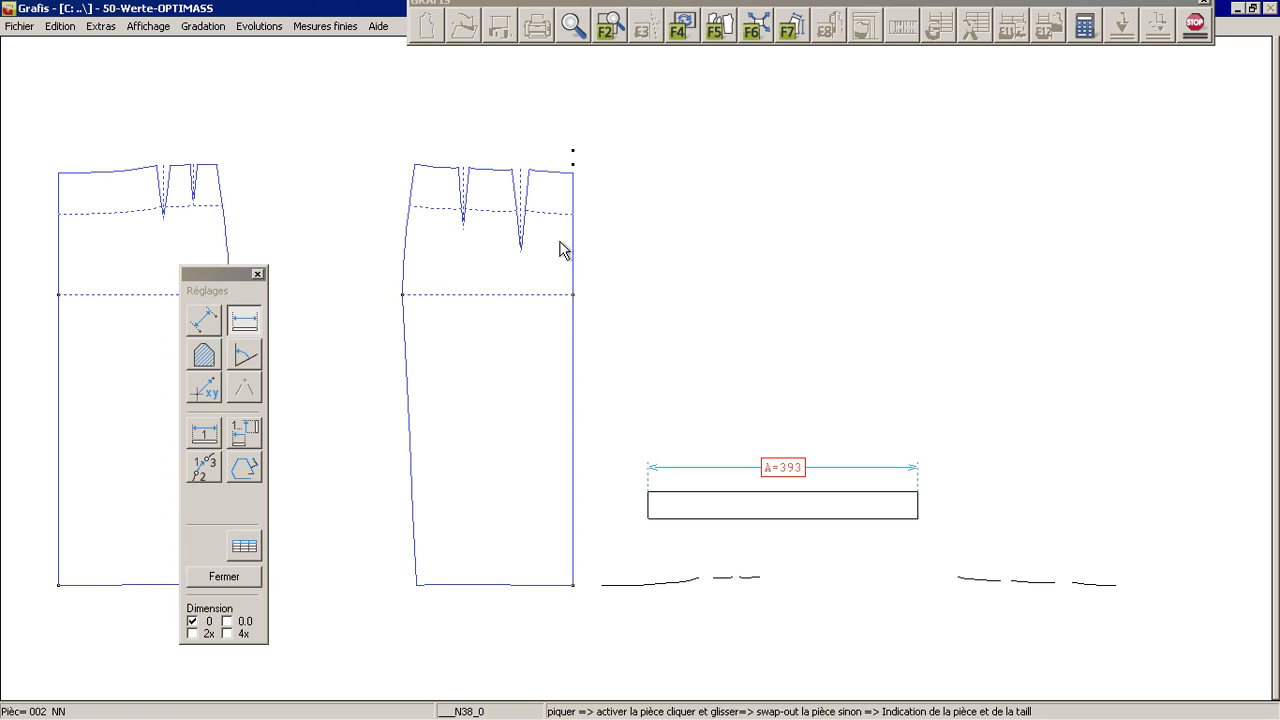
pyautogui.rightClick(907, 310)
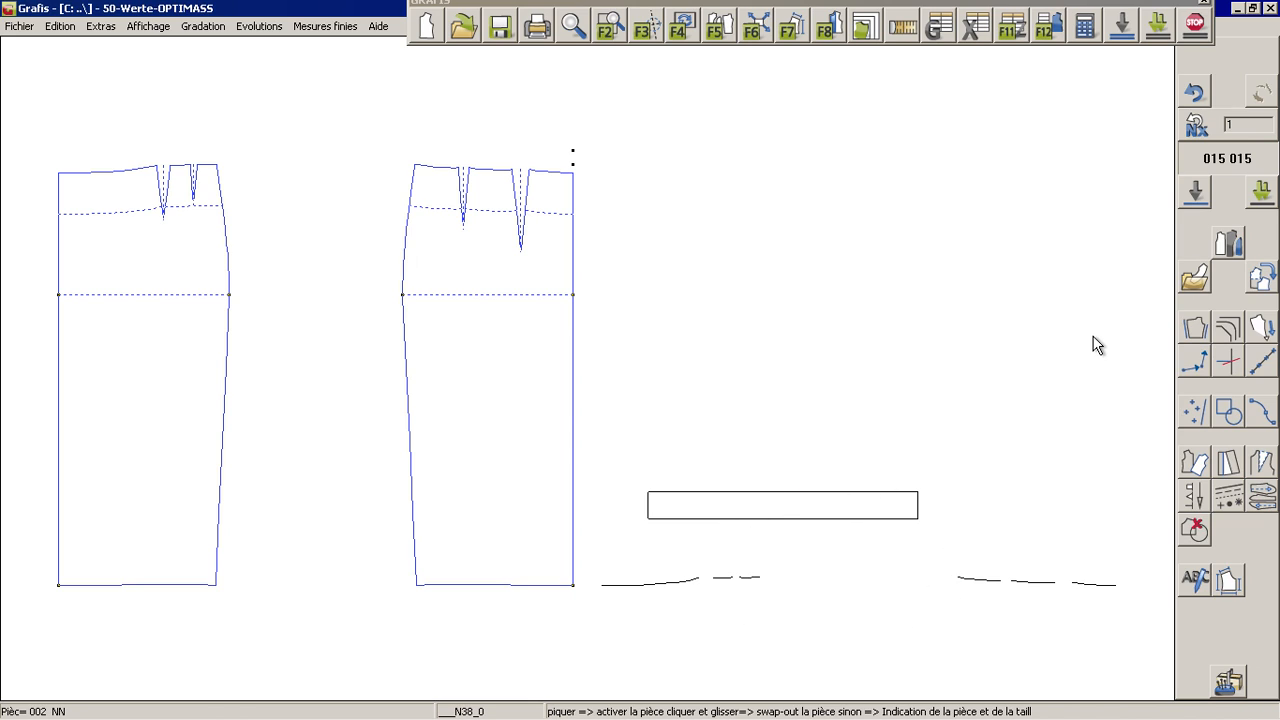
# Activate the empty piece 003 from the piece list, and return to the construction view.
pyautogui.click(1229, 248)
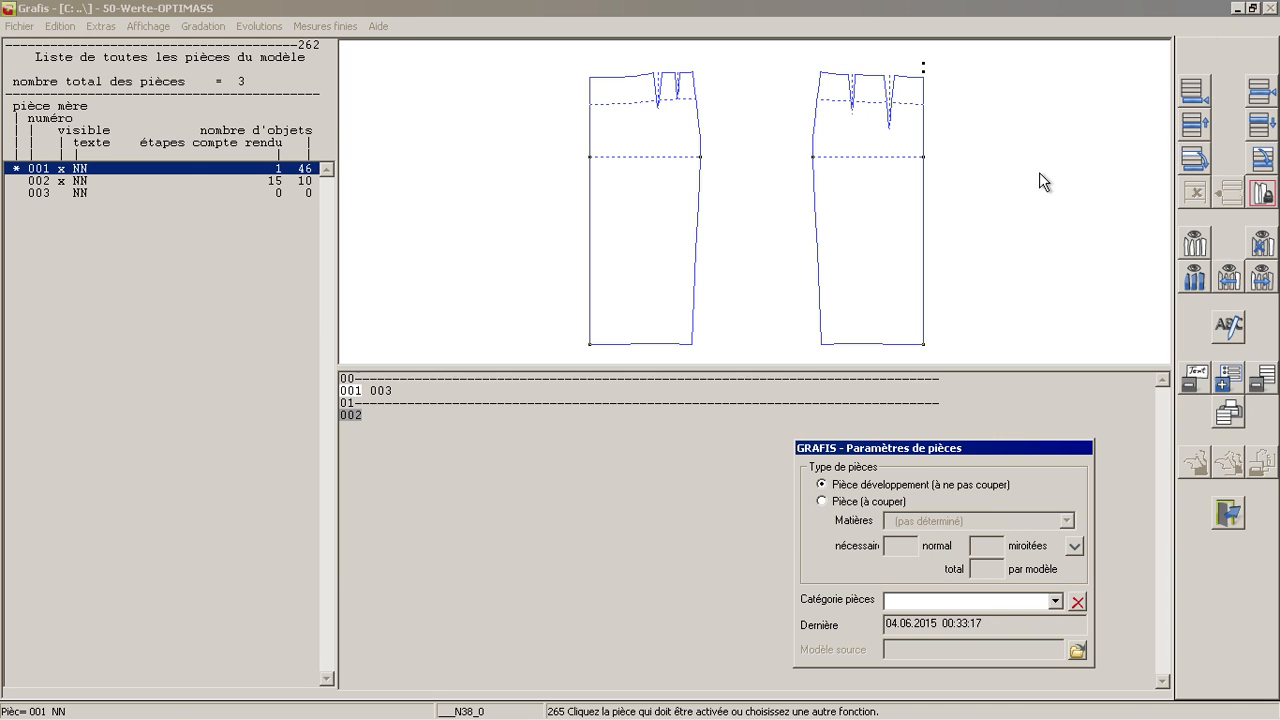
pyautogui.click(255, 192)
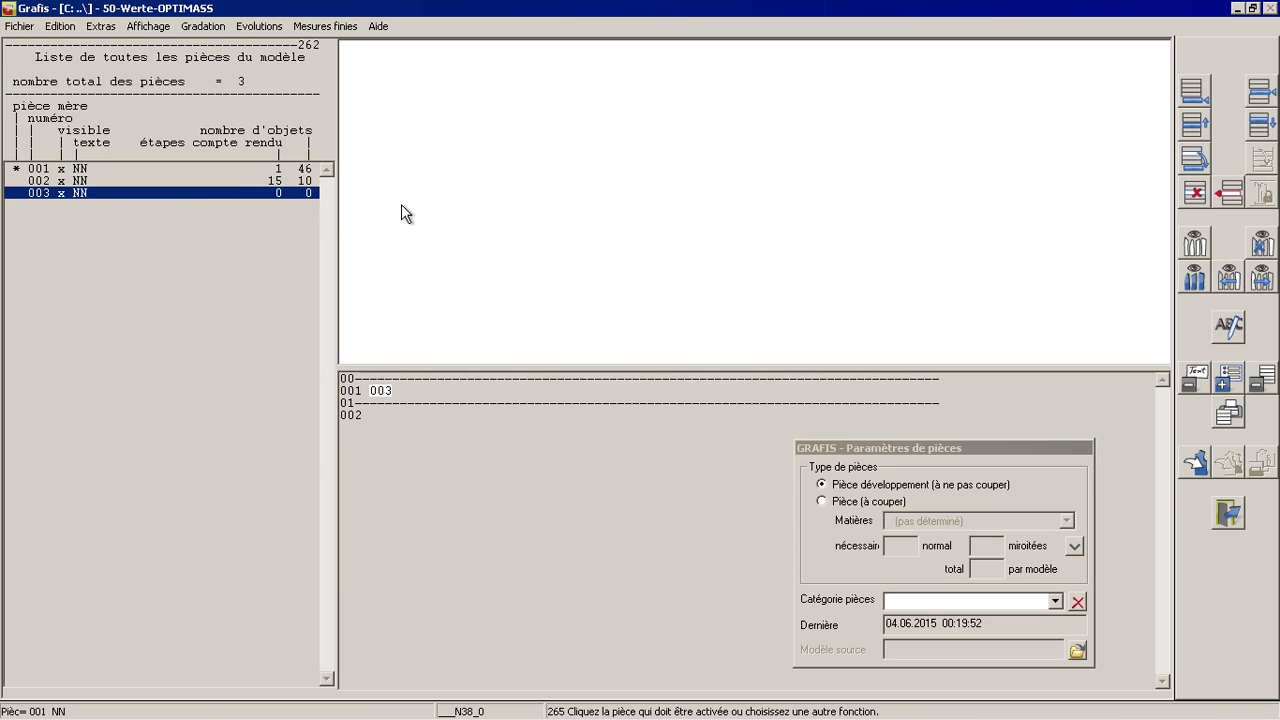
pyautogui.click(603, 256)
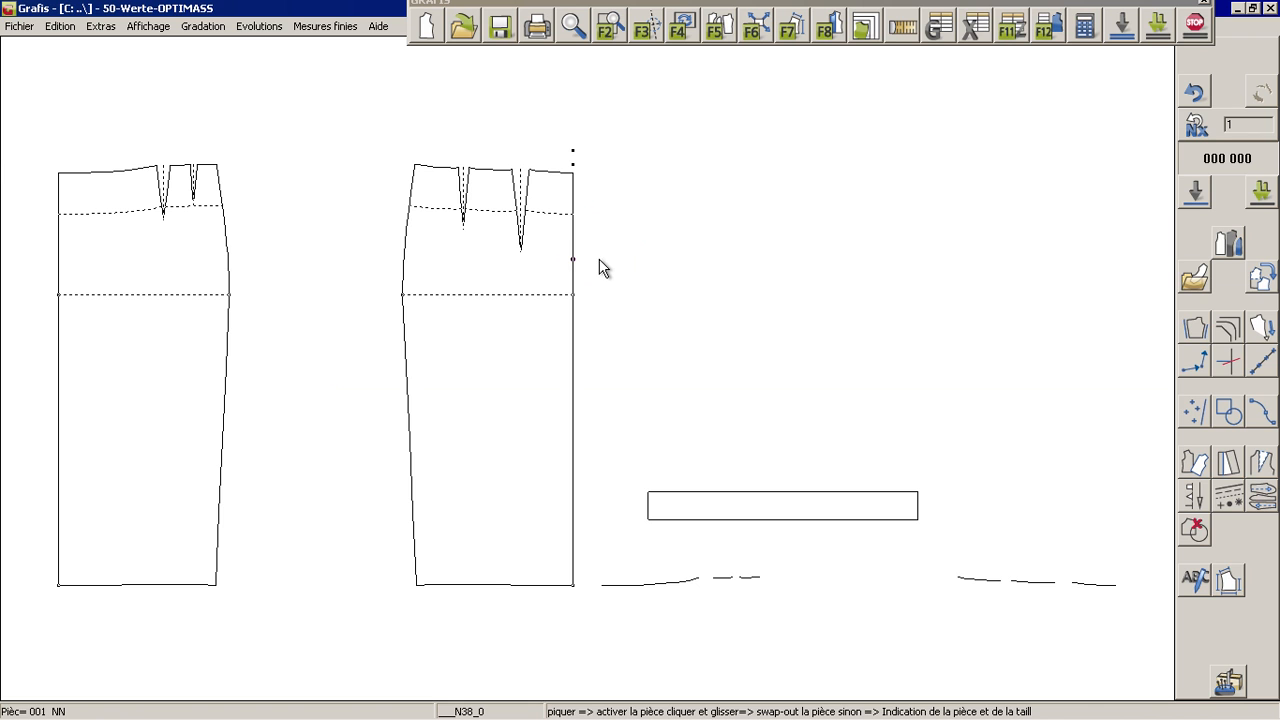
# Insert the Pantalon 10 basic construction from the Grafis - Pantalons modules into piece 003.
pyautogui.click(1192, 285)
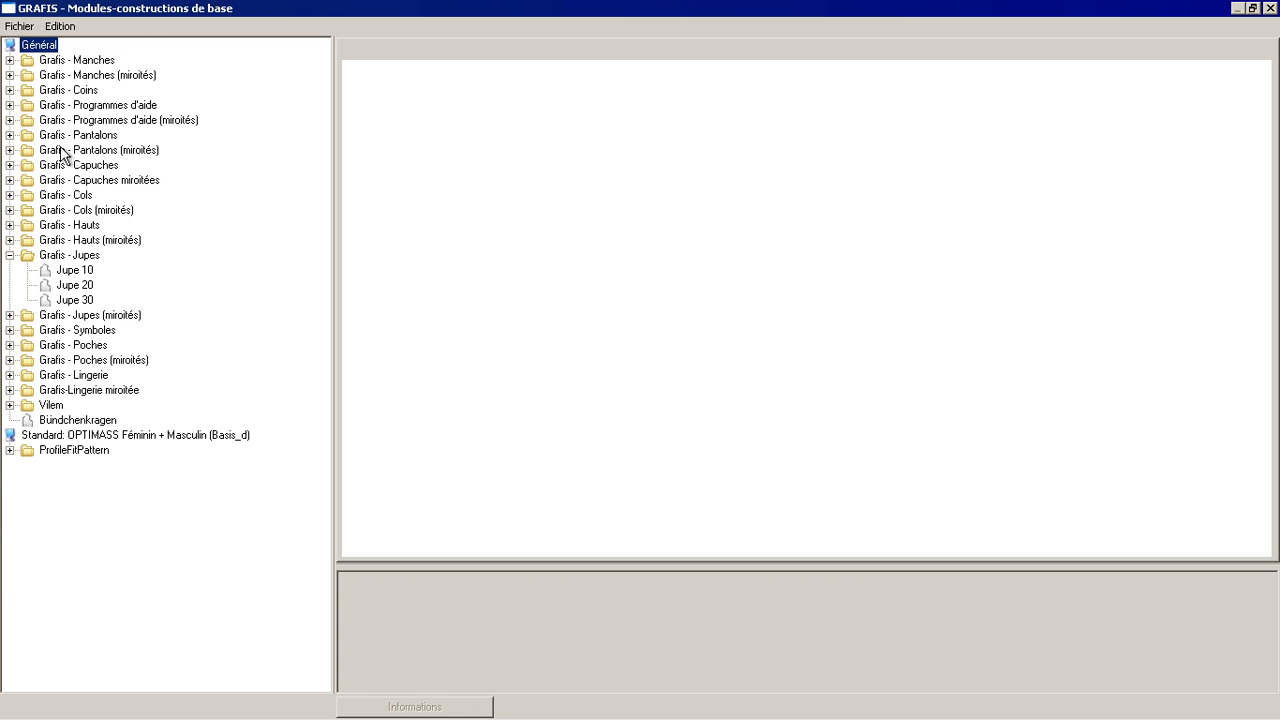
pyautogui.click(10, 135)
pyautogui.doubleClick(61, 150)
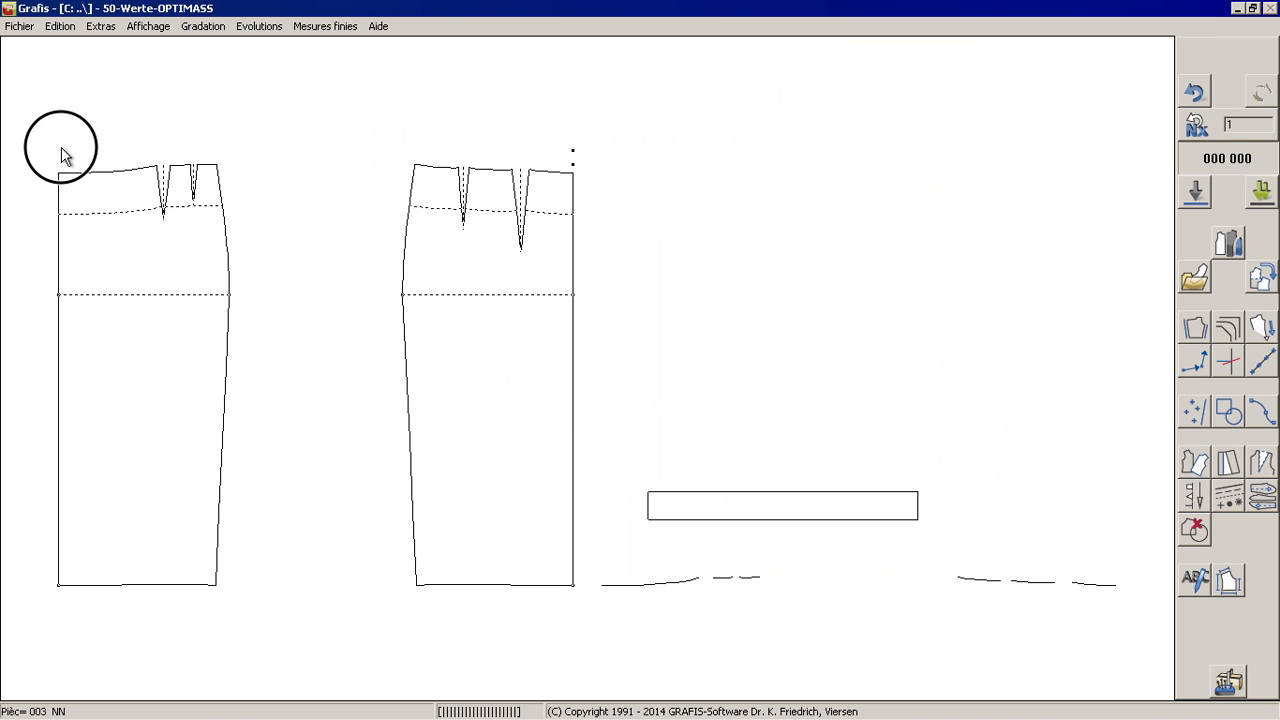
pyautogui.click(716, 28)
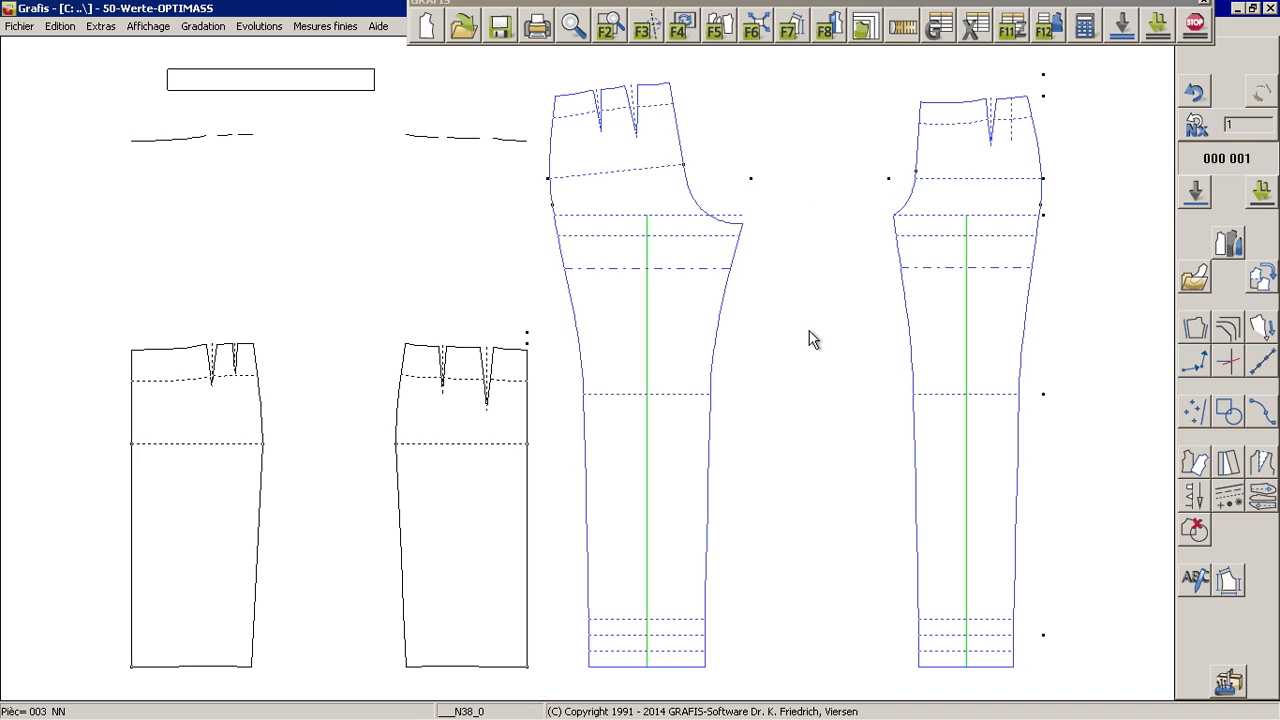
# Show all interactive constructions, mark the Insérer Lignes 6x entry of piece 002 for re-picking, and resume.
pyautogui.click(1046, 36)
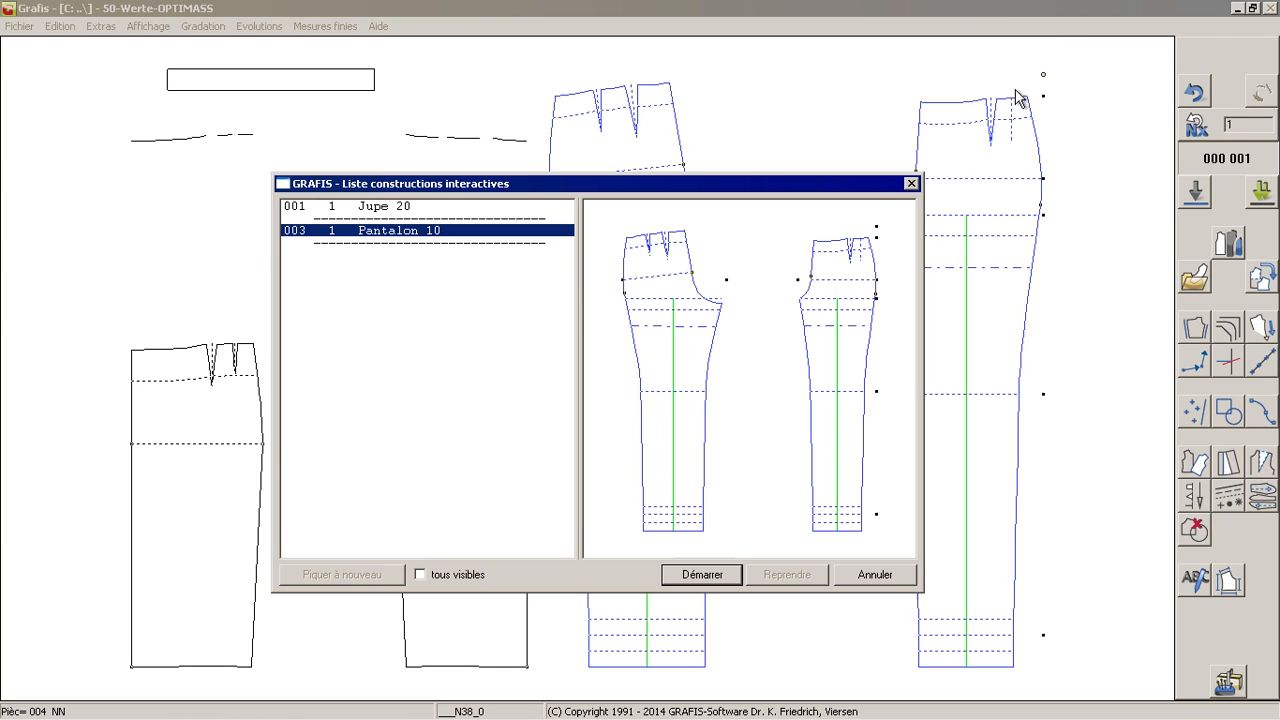
pyautogui.click(420, 575)
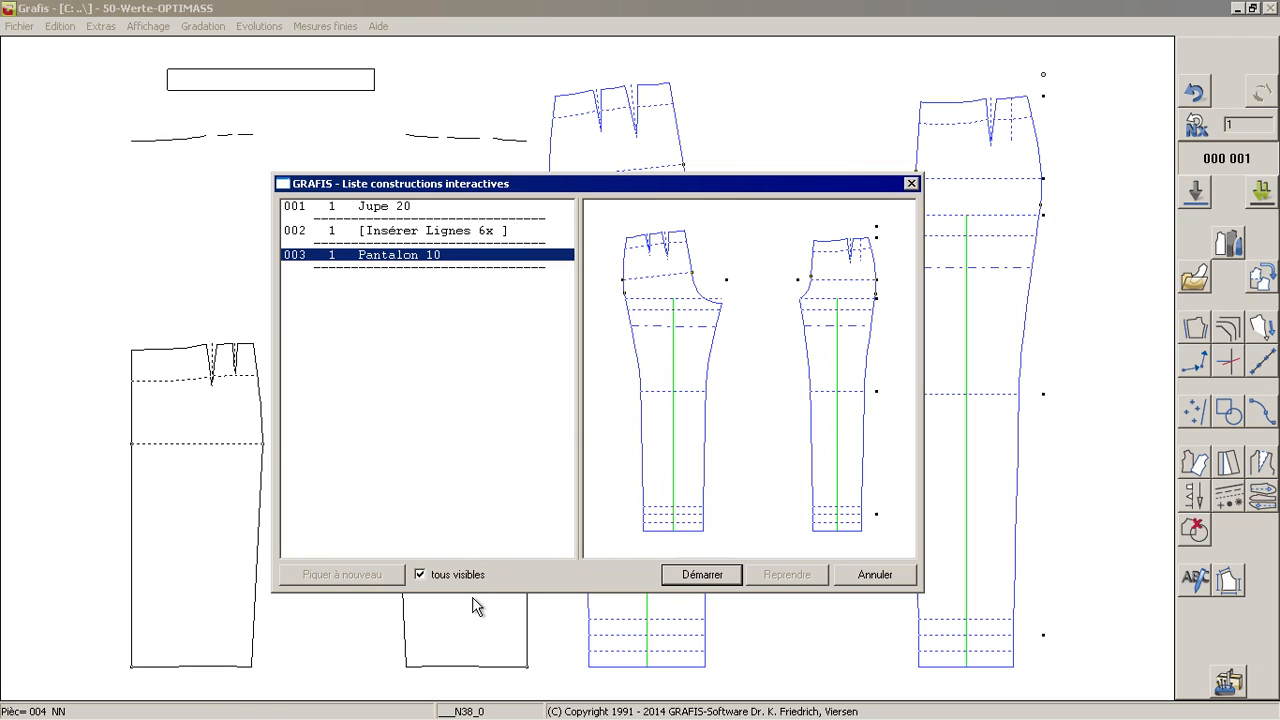
pyautogui.click(410, 231)
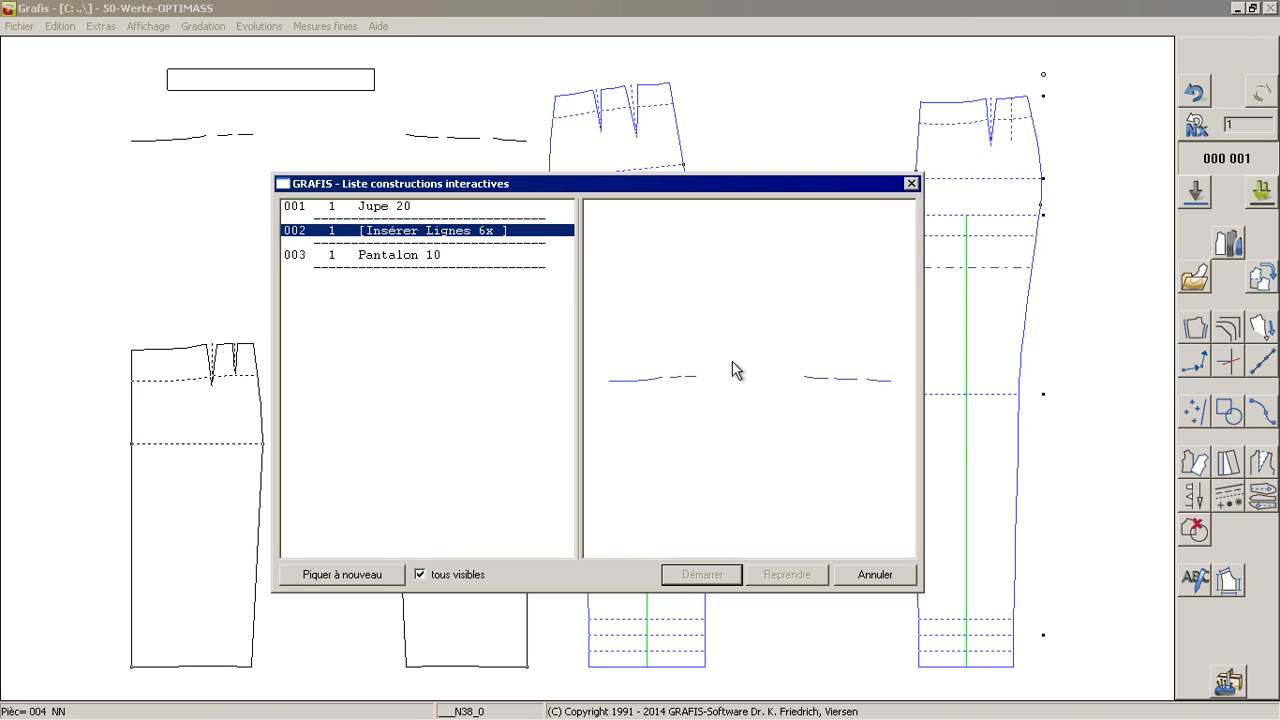
pyautogui.click(341, 578)
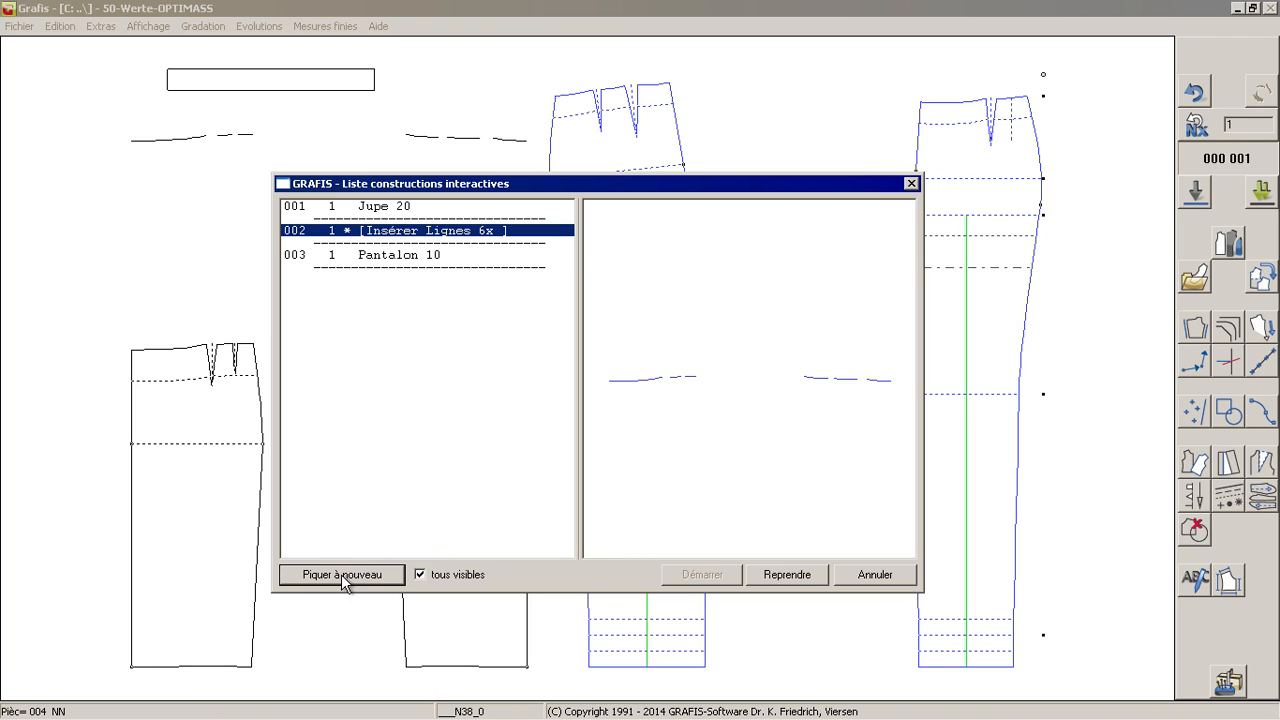
pyautogui.click(787, 574)
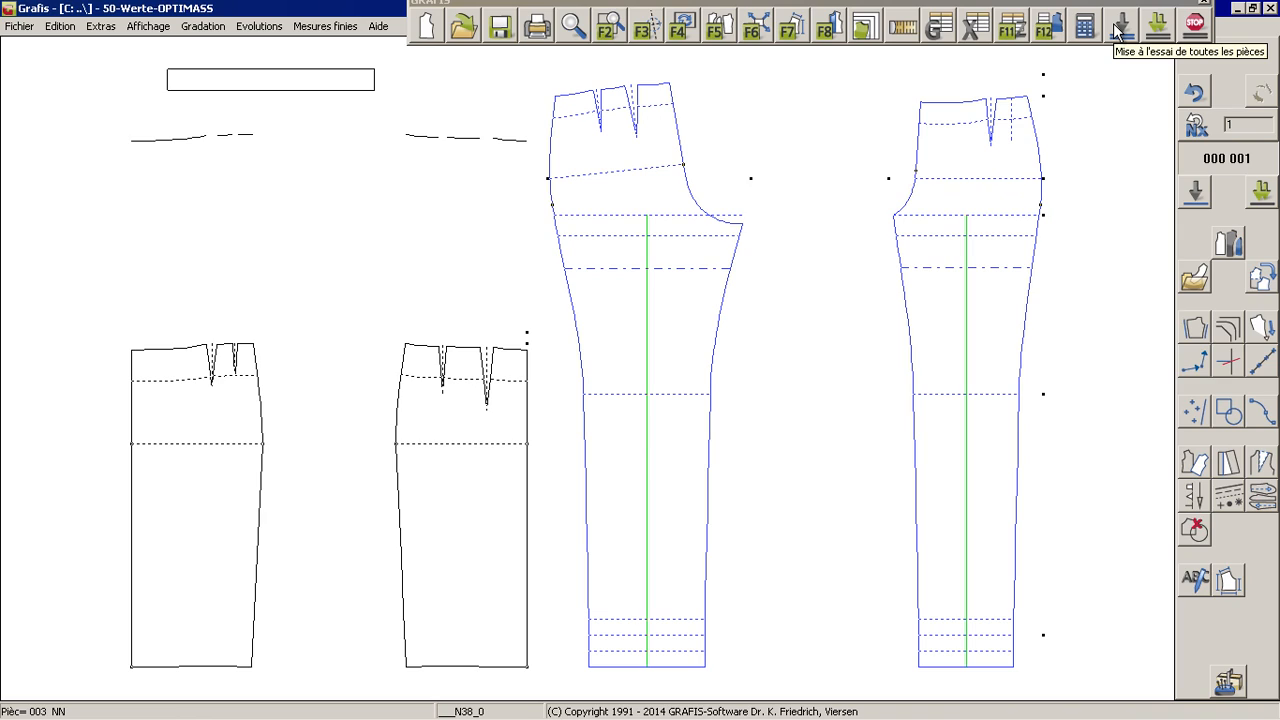
# Move the trouser piece one place up the piece list, ahead of the waistband, and check both pieces in the preview.
pyautogui.click(1232, 247)
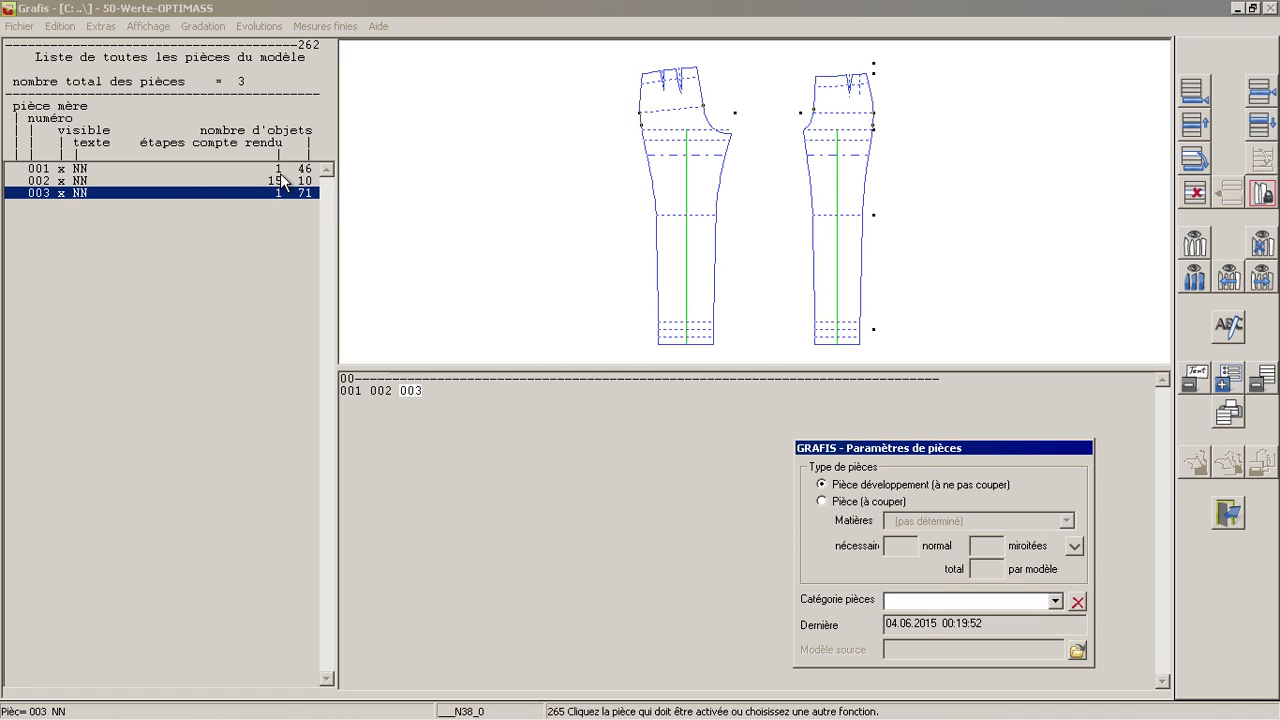
pyautogui.click(1198, 128)
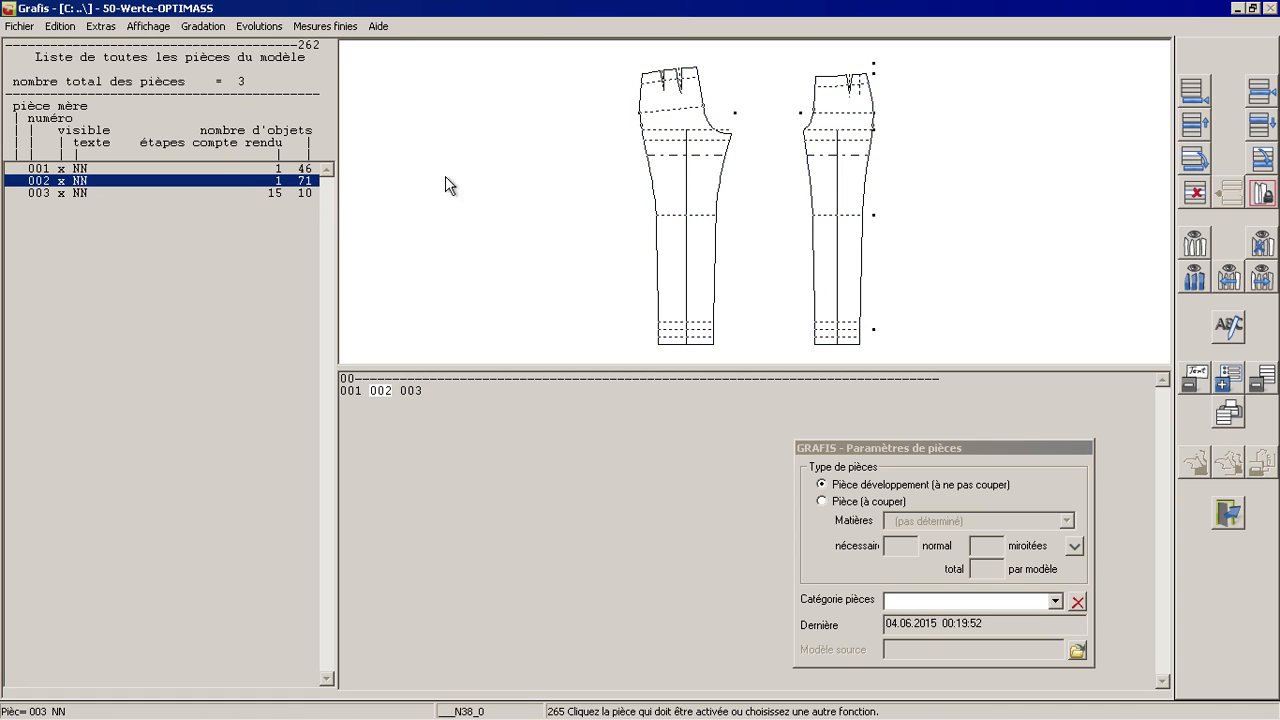
pyautogui.click(254, 192)
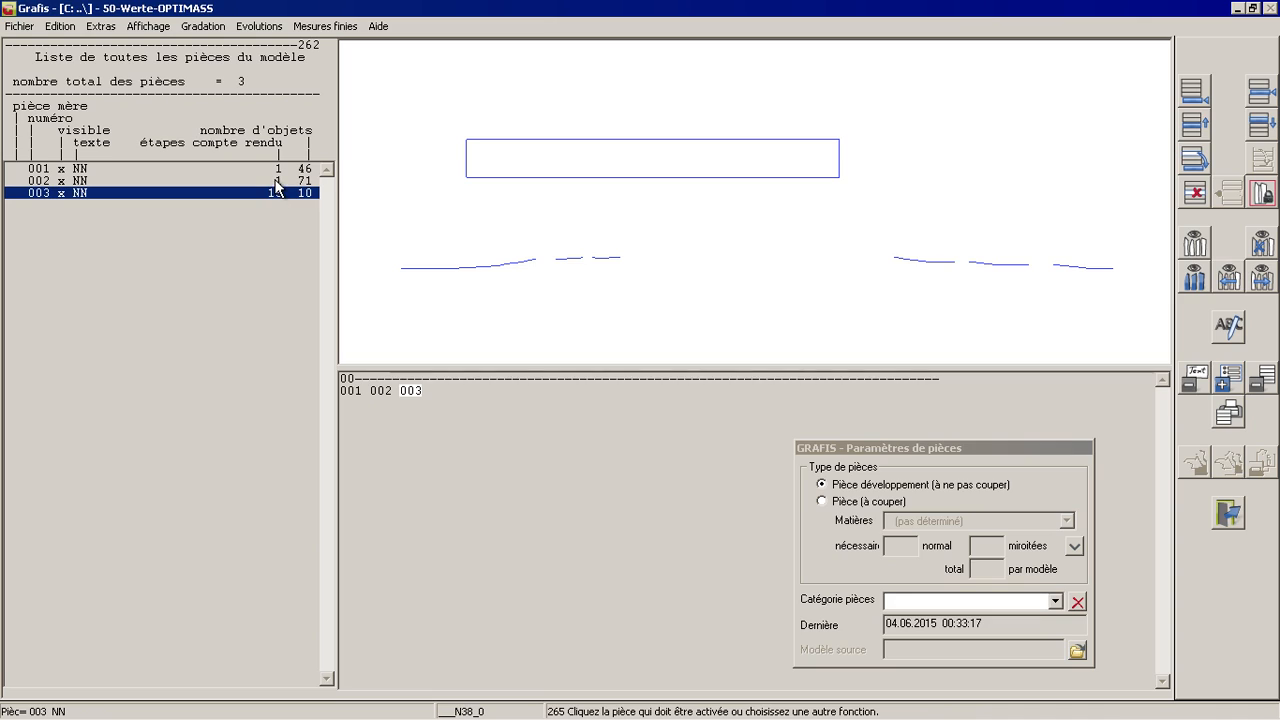
pyautogui.click(90, 182)
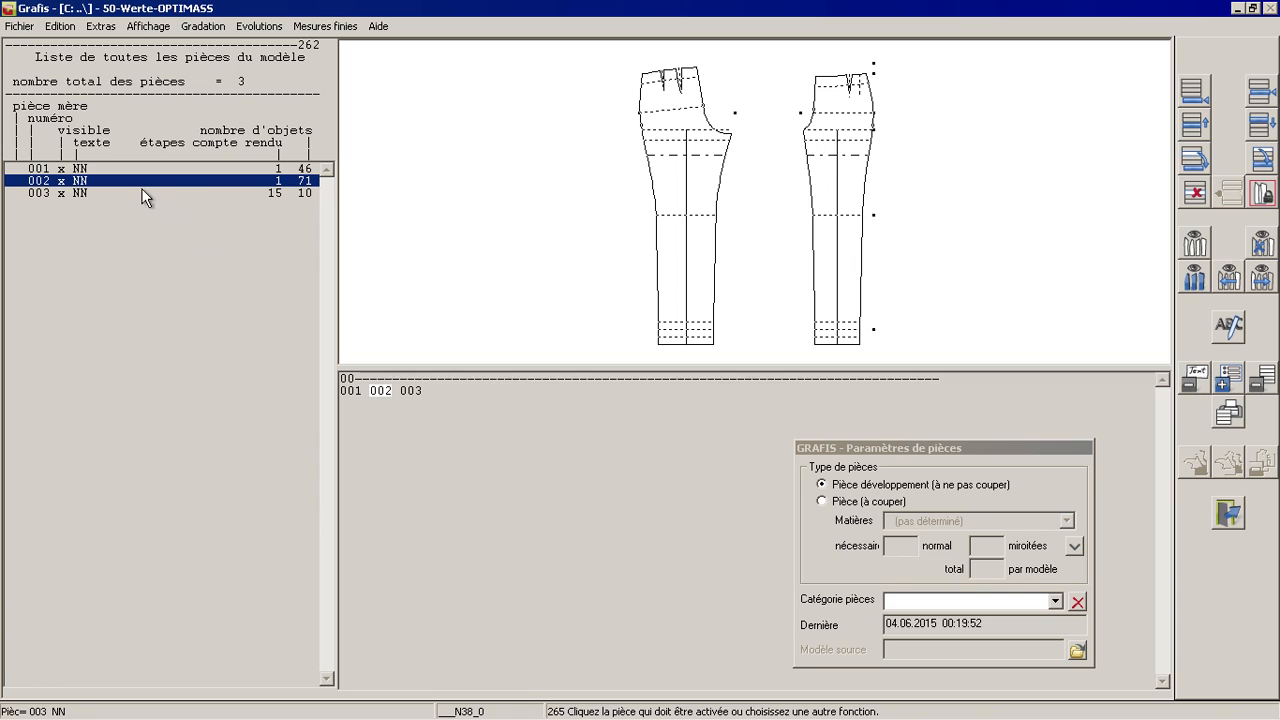
pyautogui.click(88, 193)
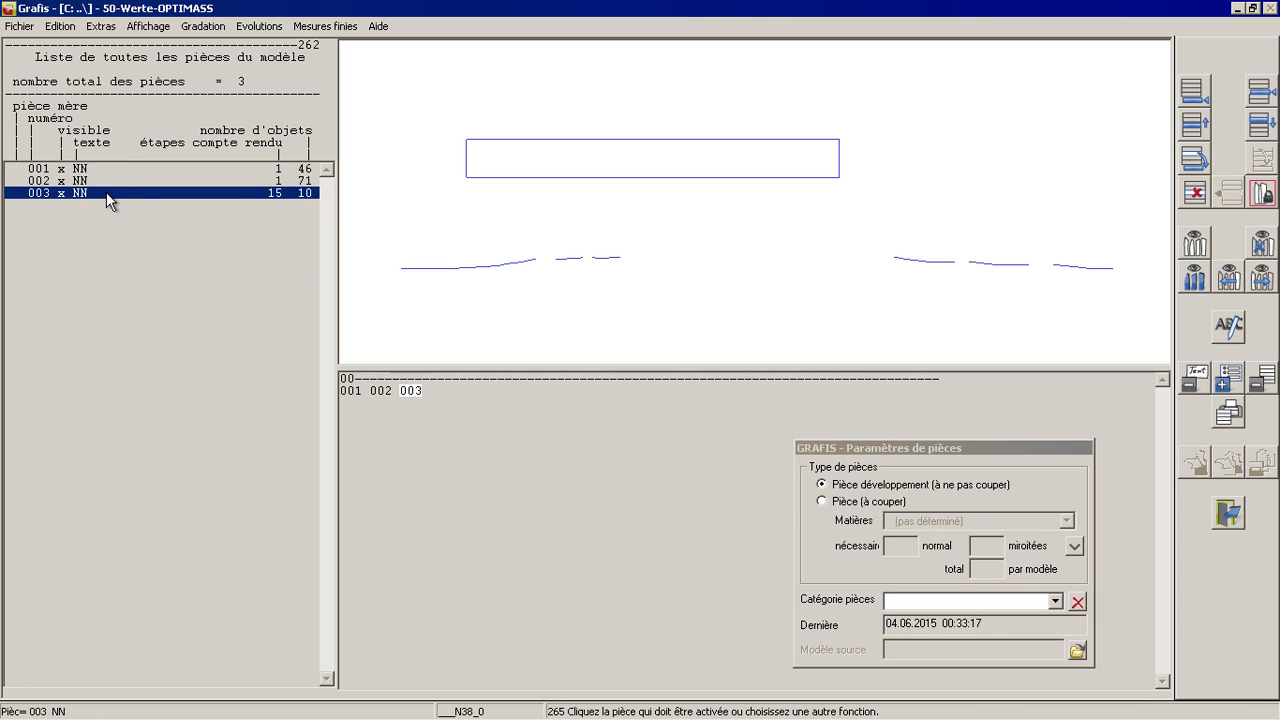
pyautogui.click(96, 182)
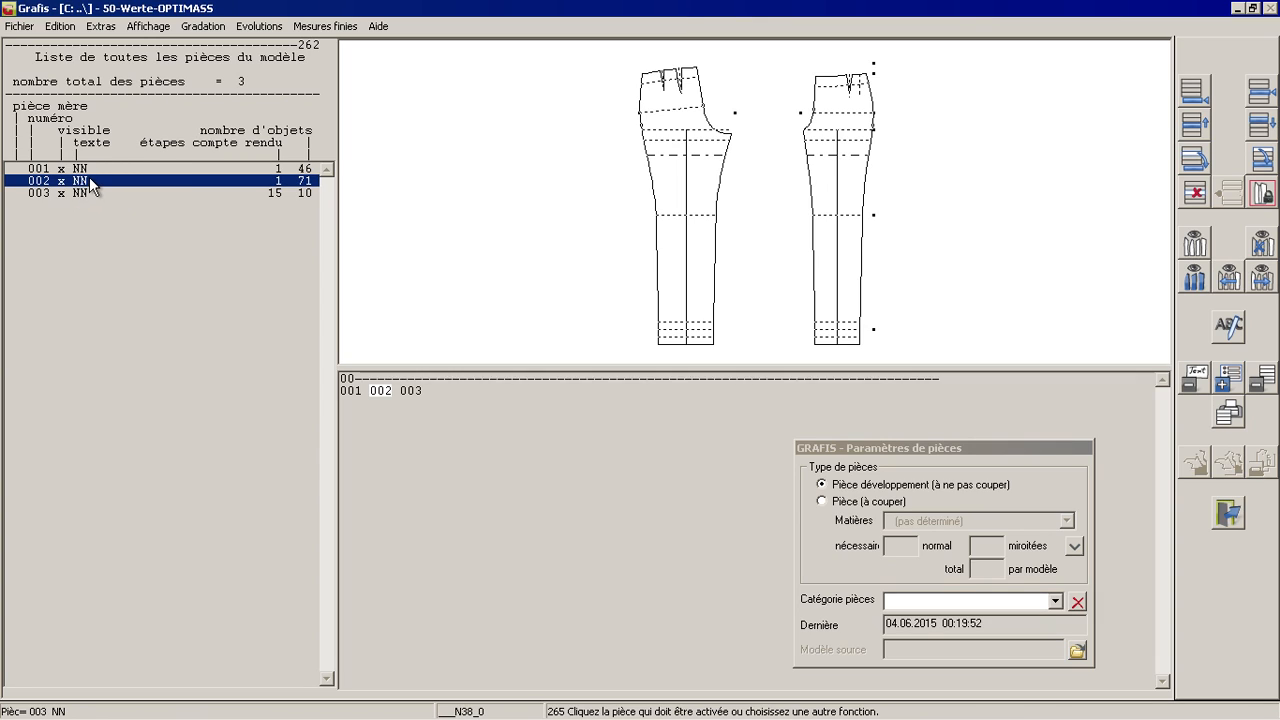
# Name piece 001 Jupe, piece 002 Pantalon and piece 003 Ceinture in the piece list.
pyautogui.click(90, 171)
pyautogui.click(90, 171)
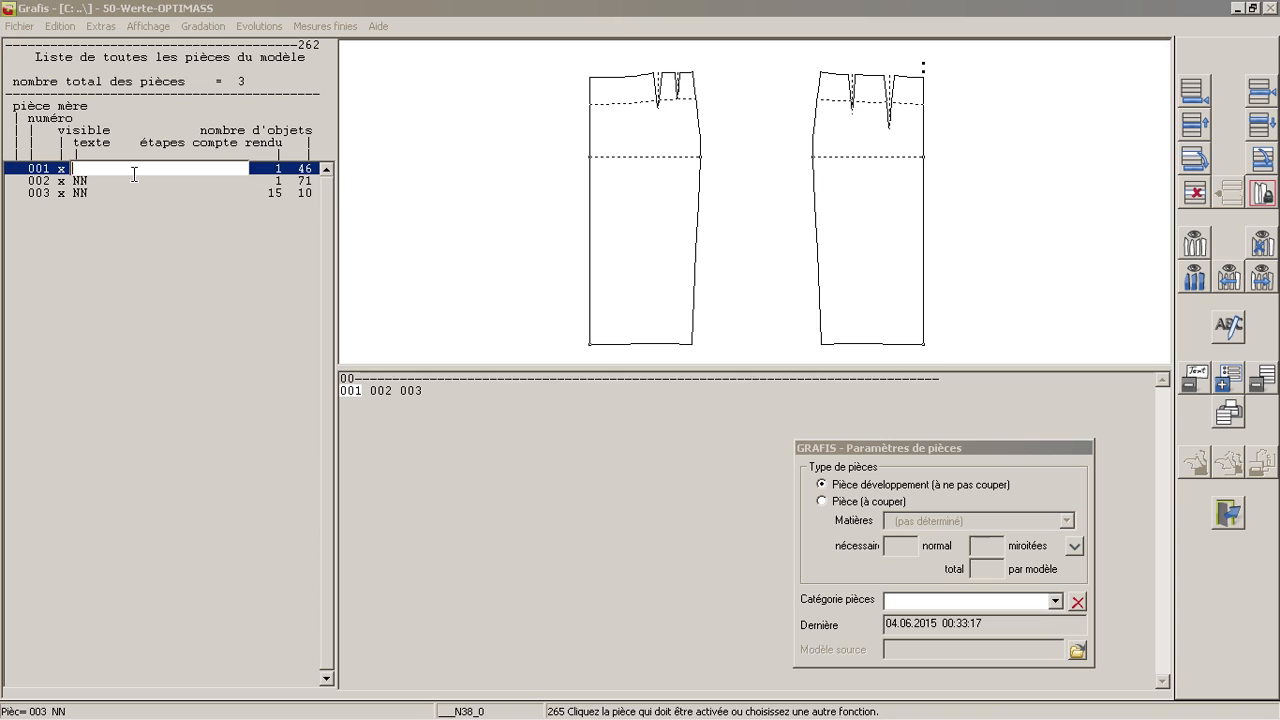
pyautogui.click(94, 180)
pyautogui.click(94, 180)
pyautogui.write('Pantalon')
pyautogui.press('Return')
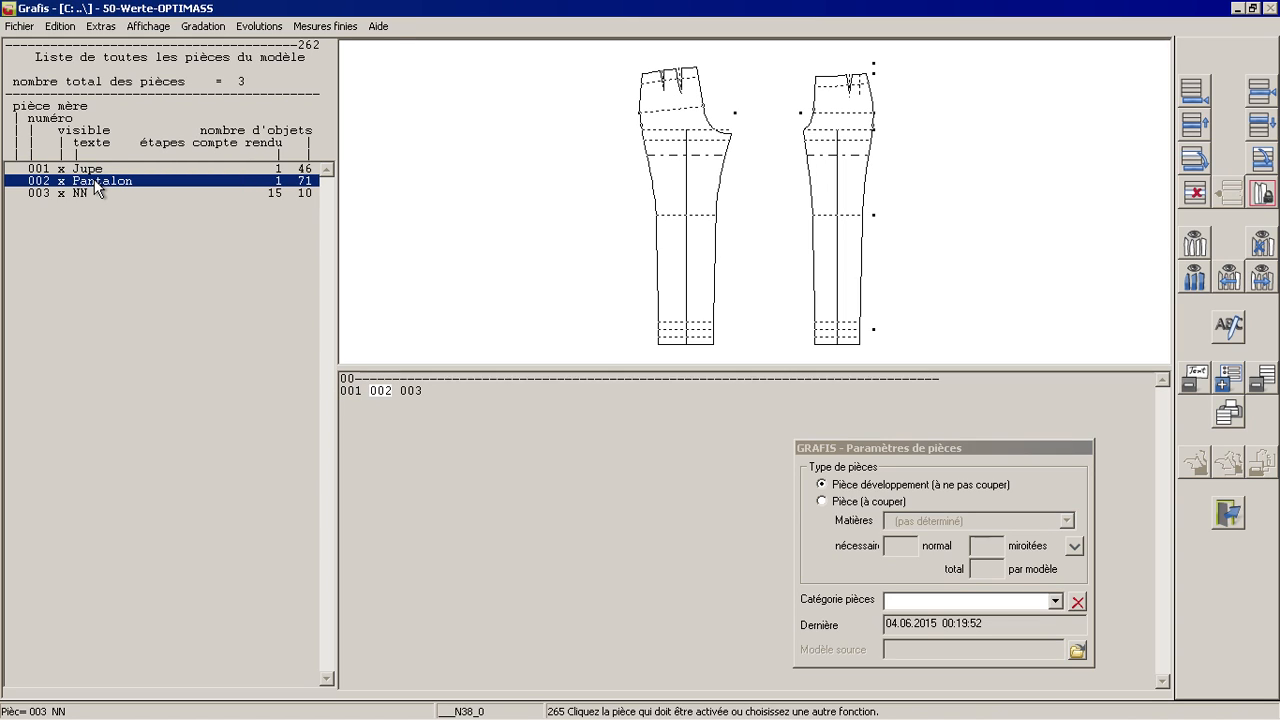
pyautogui.click(90, 185)
pyautogui.press('Return')
pyautogui.click(92, 192)
pyautogui.write('Ceinture')
pyautogui.press('Return')
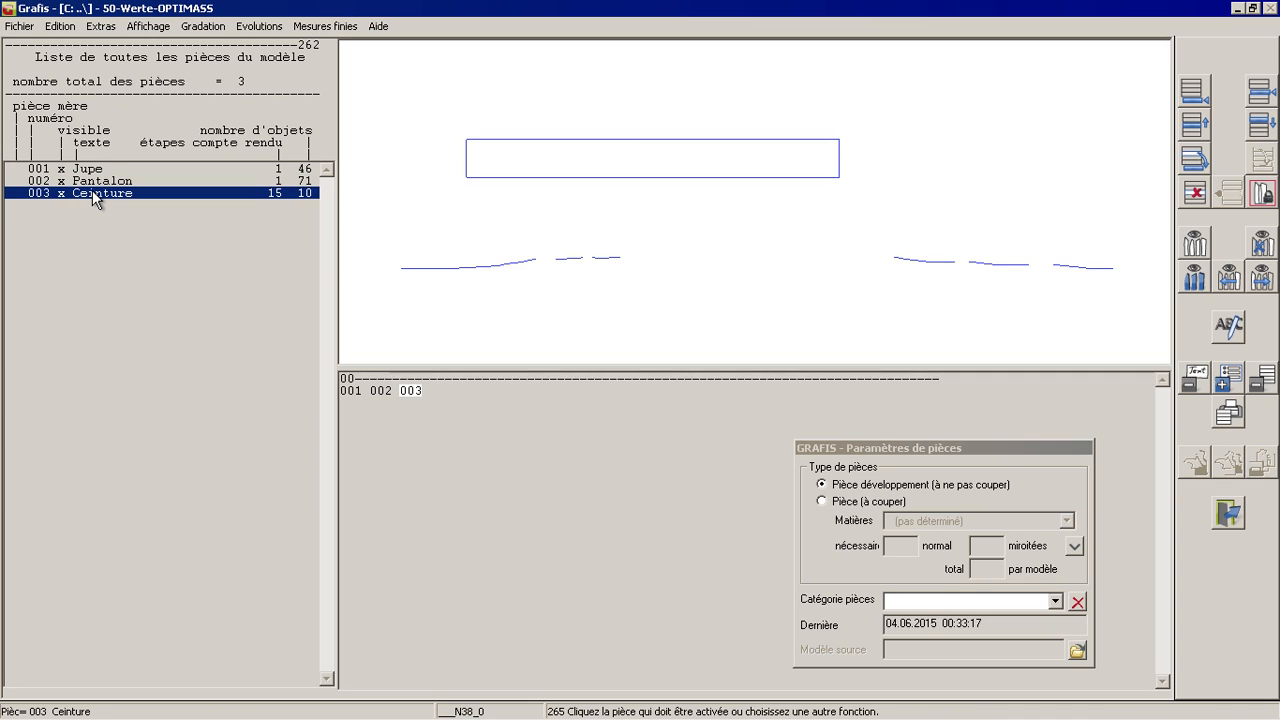
# Select the Pantalon piece and review the functions for moving it up or down in the list.
pyautogui.press('Up')
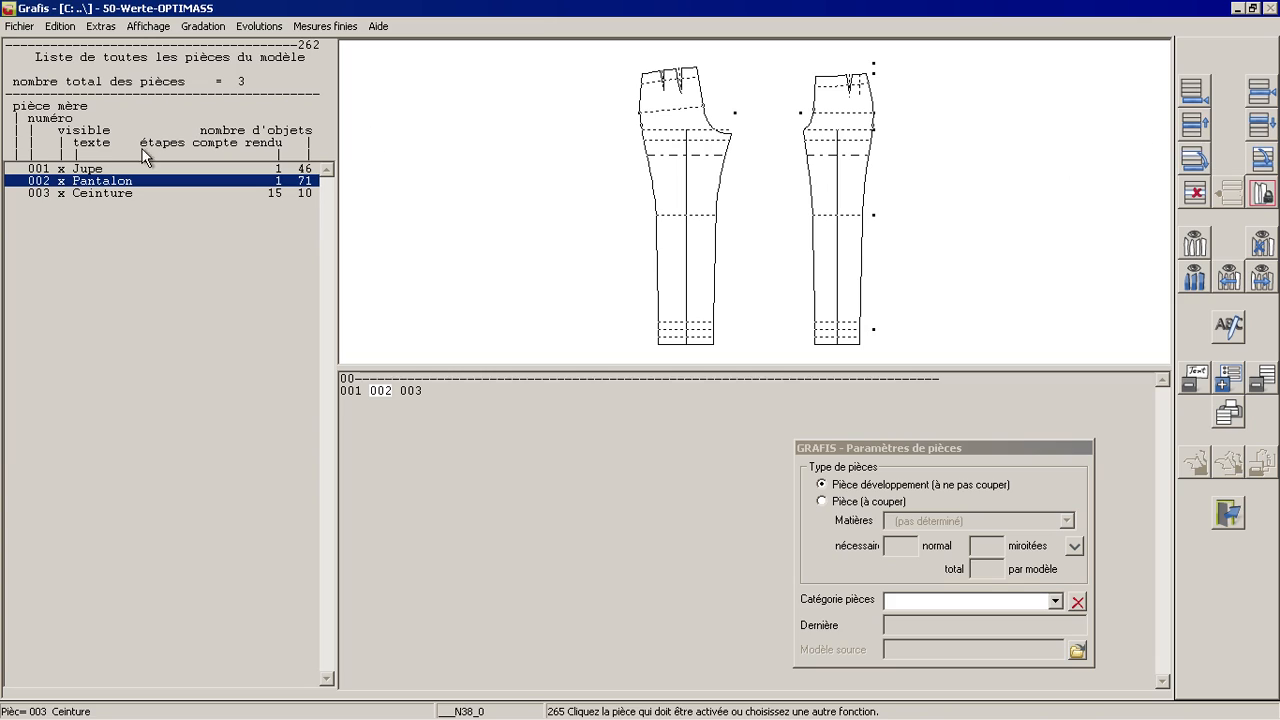
pyautogui.click(1195, 130)
pyautogui.click(1268, 133)
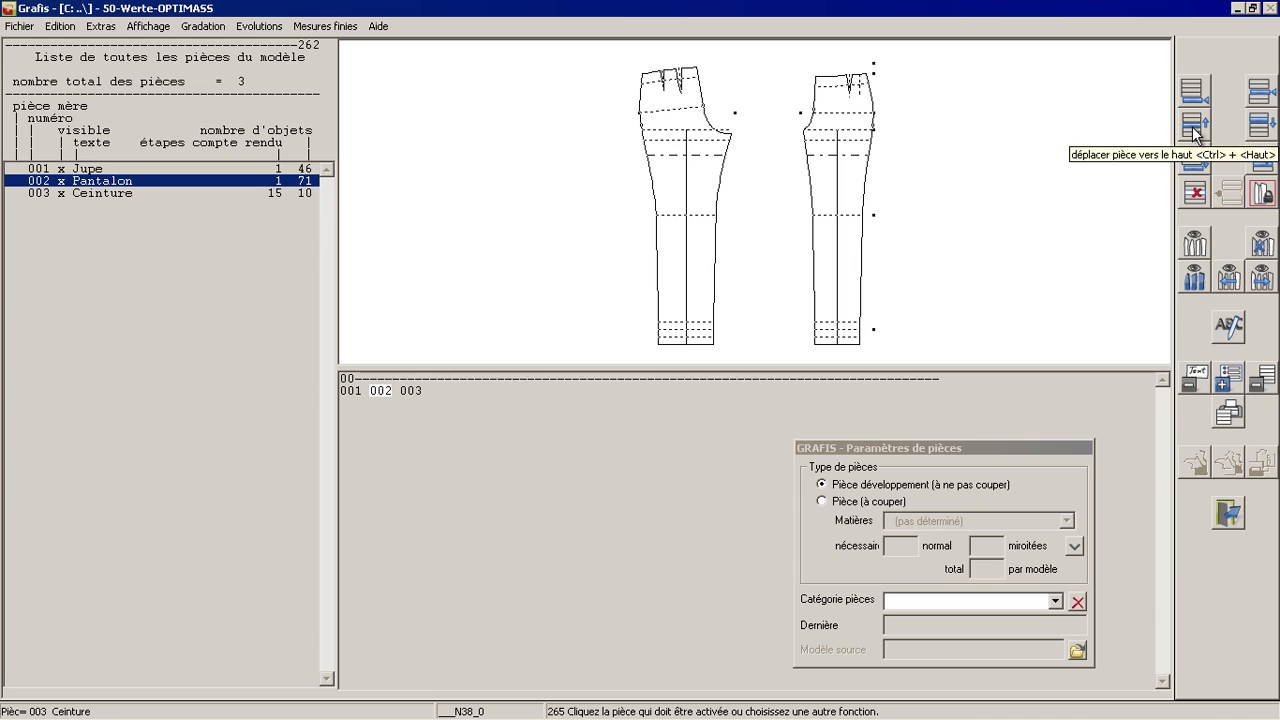
# Leave the piece list, rerun the construction protocol and accept placing the Insérer Lignes 6x picks of piece 003 again.
pyautogui.click(617, 172)
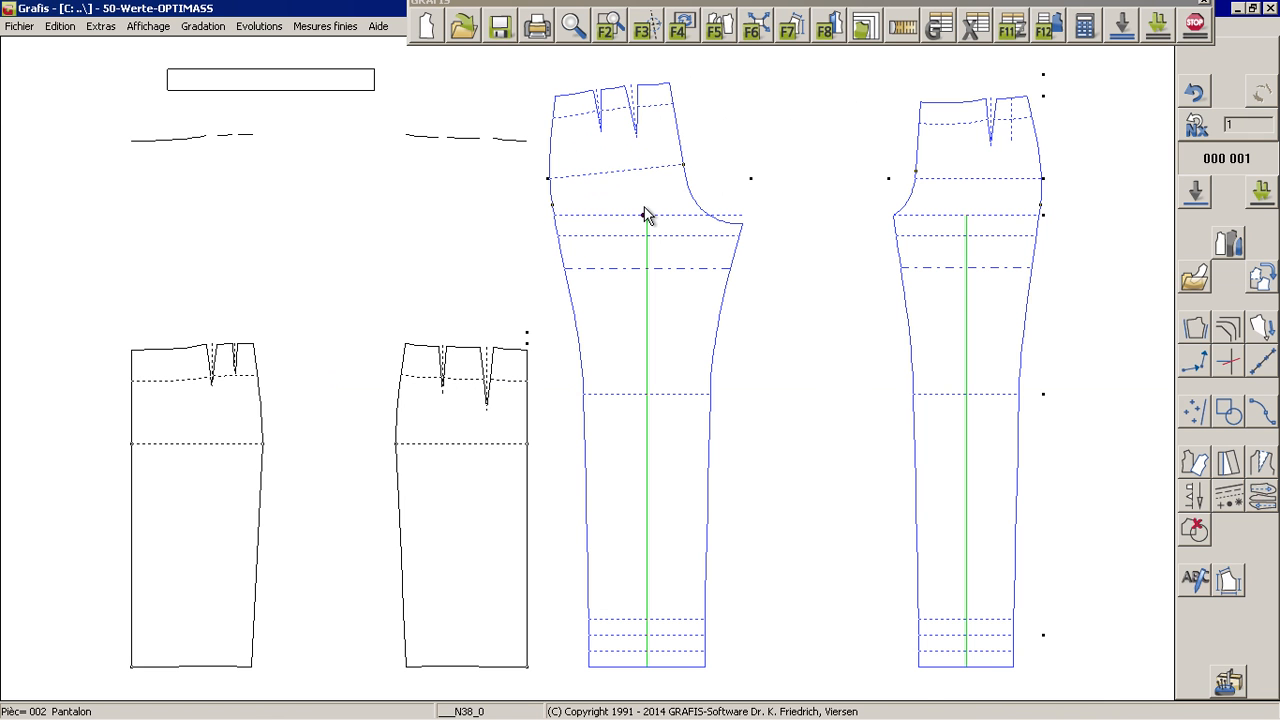
pyautogui.click(1111, 32)
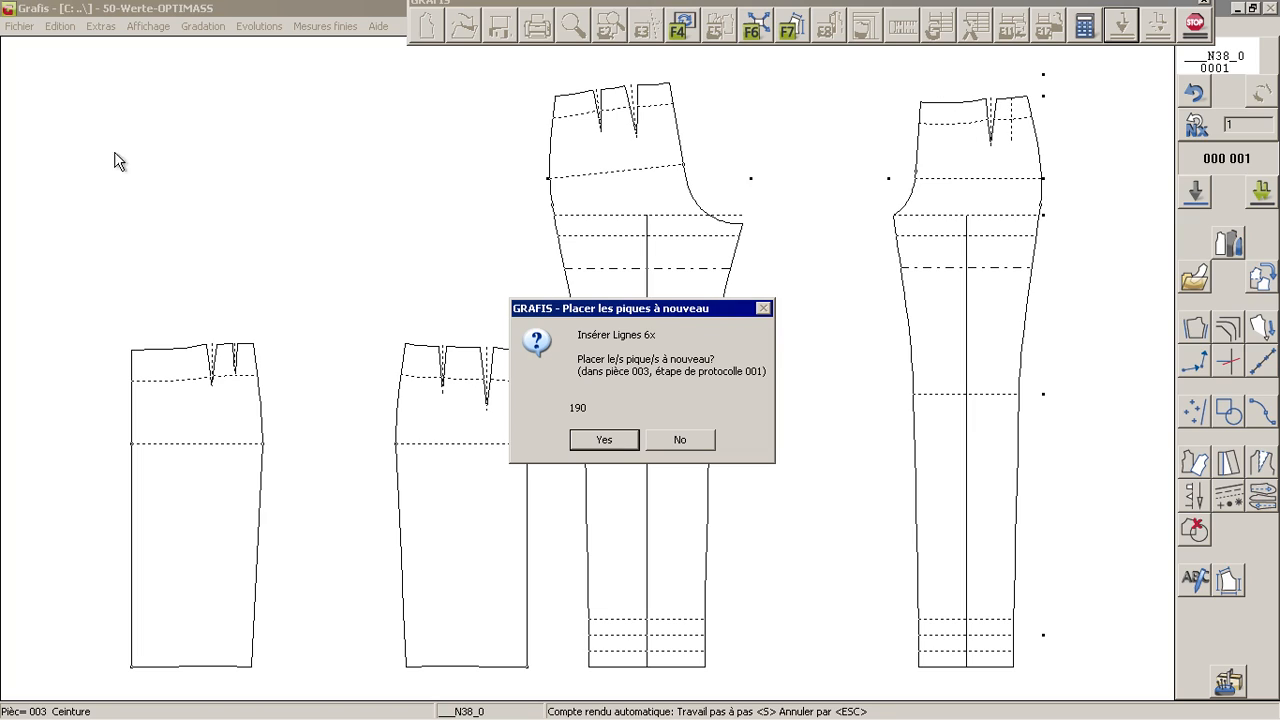
pyautogui.click(601, 437)
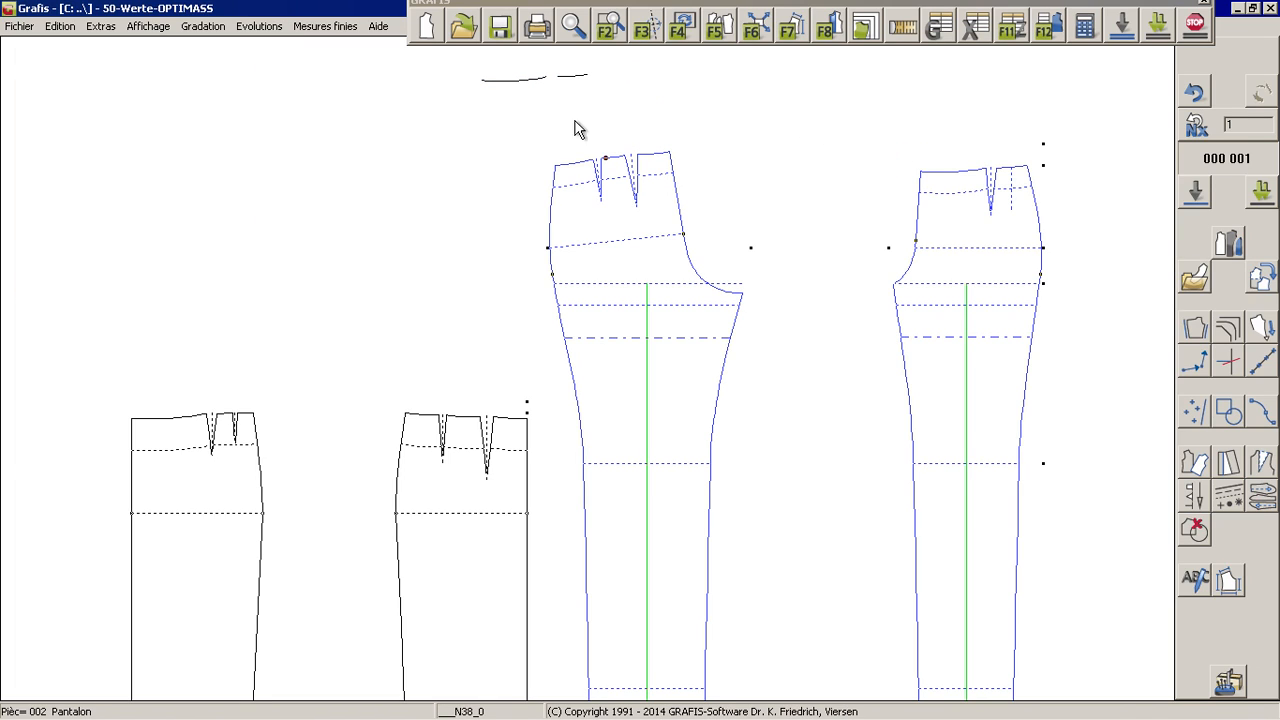
pyautogui.click(1122, 24)
pyautogui.click(604, 440)
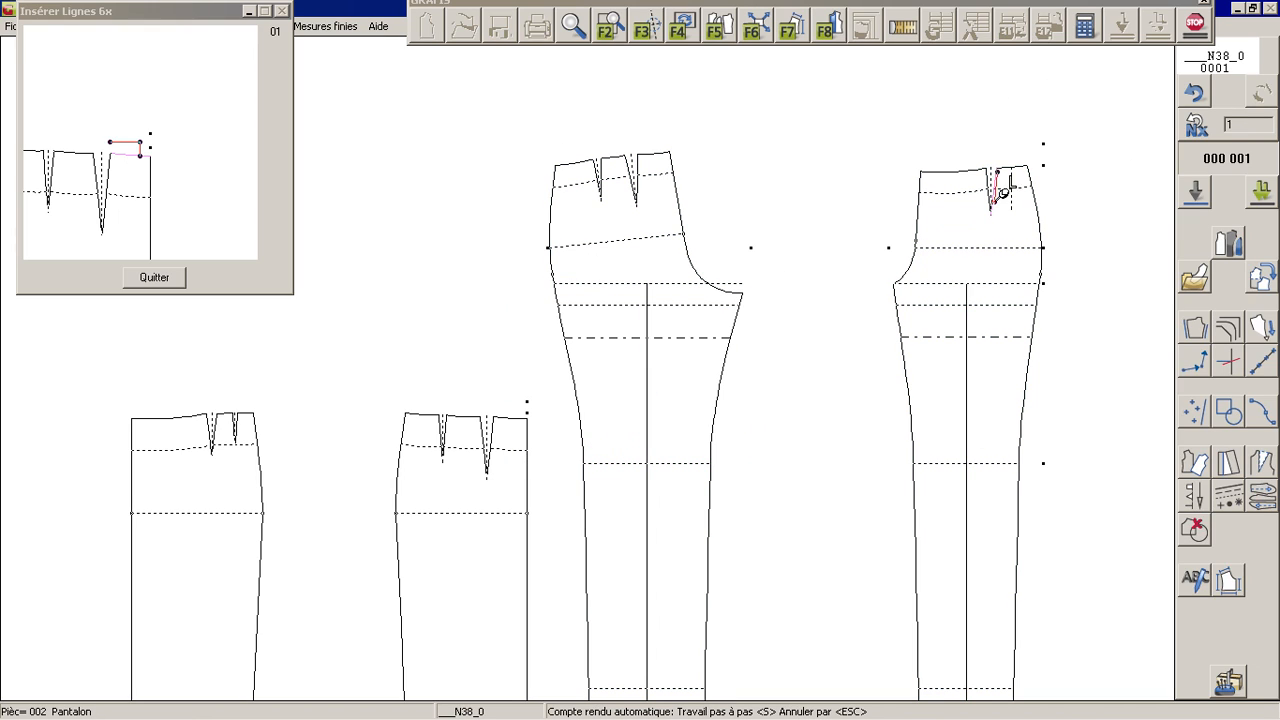
# Re-pick the waistband's reference lines on the trouser waistline, taking each segment between the darts on the front and on the back.
pyautogui.click(1018, 150)
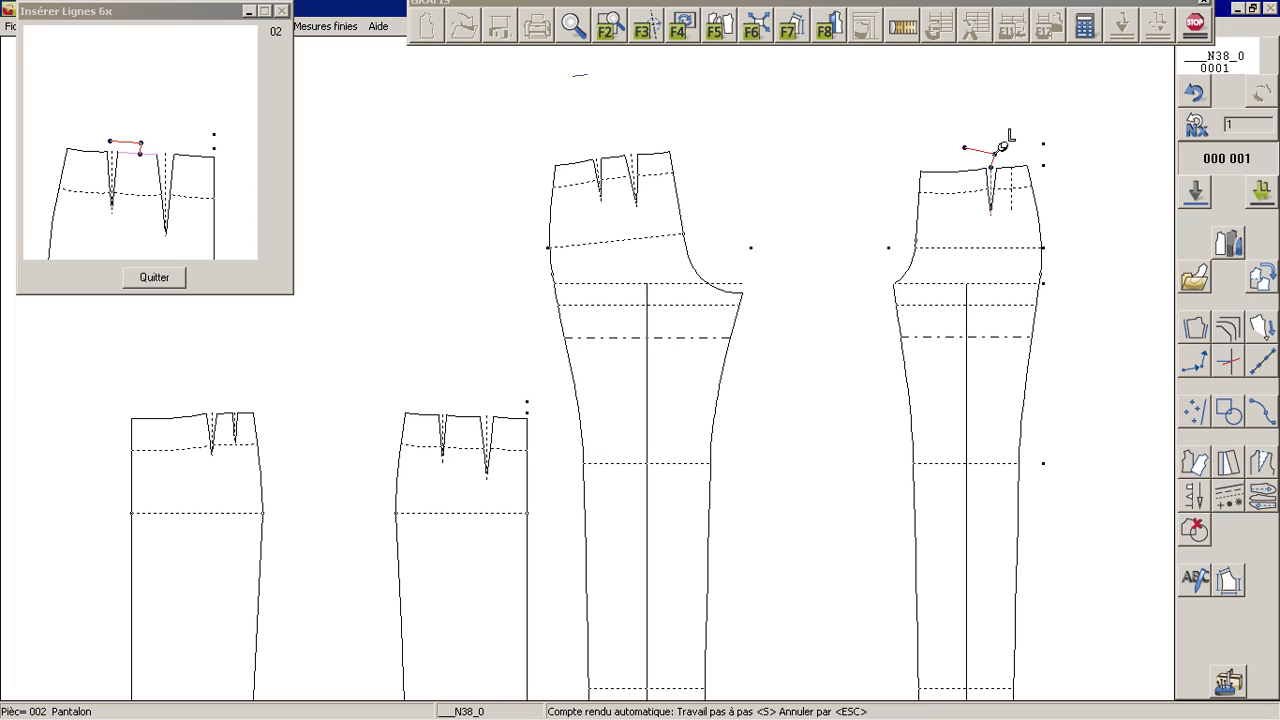
pyautogui.click(1000, 152)
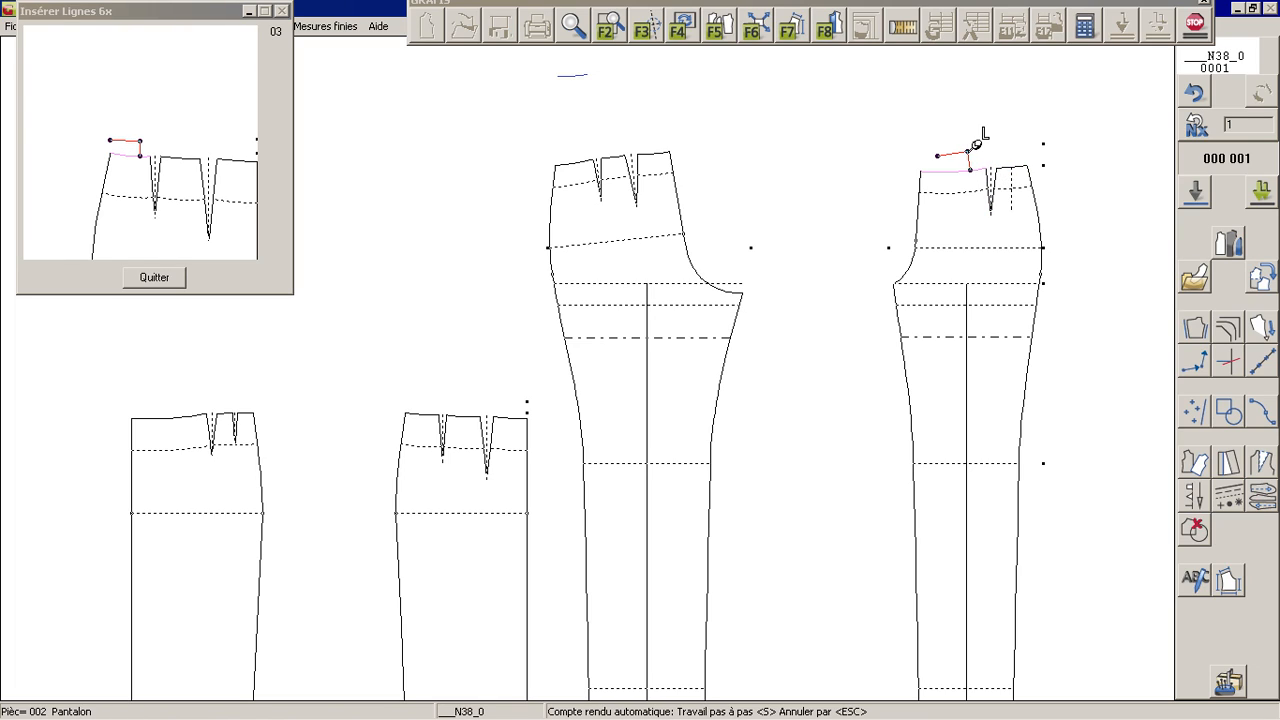
pyautogui.click(976, 145)
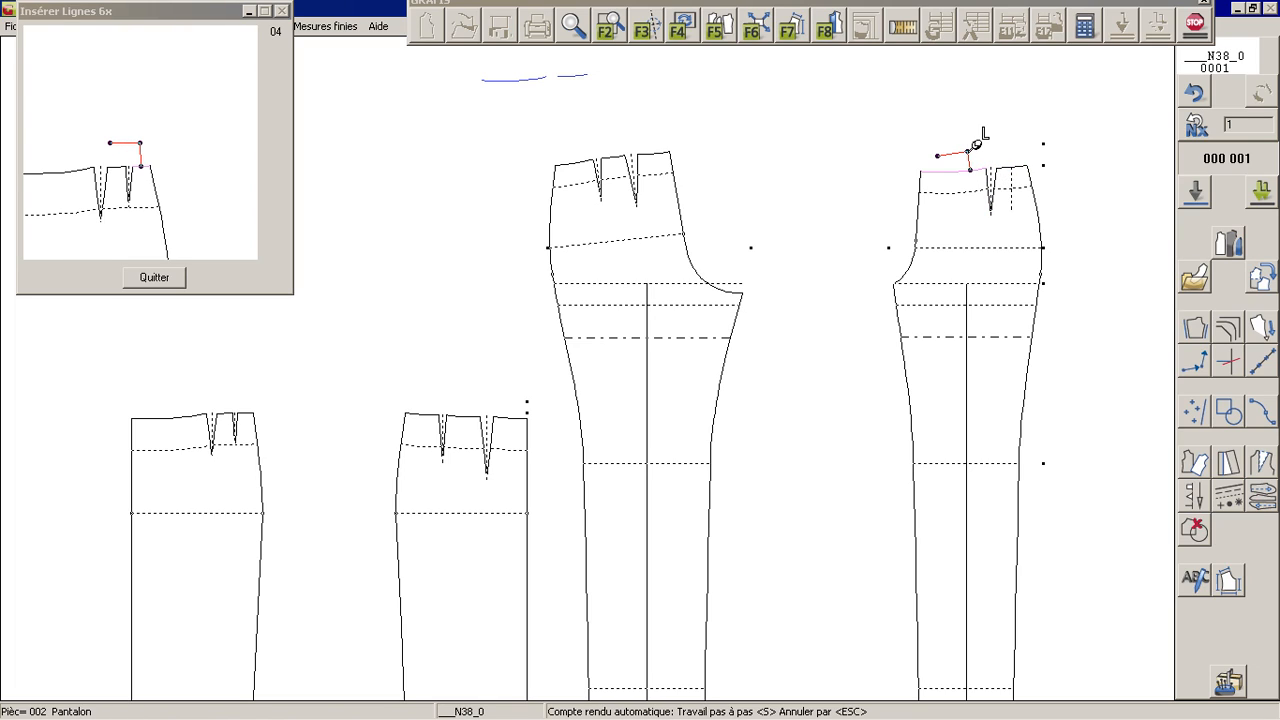
pyautogui.click(641, 121)
pyautogui.click(612, 128)
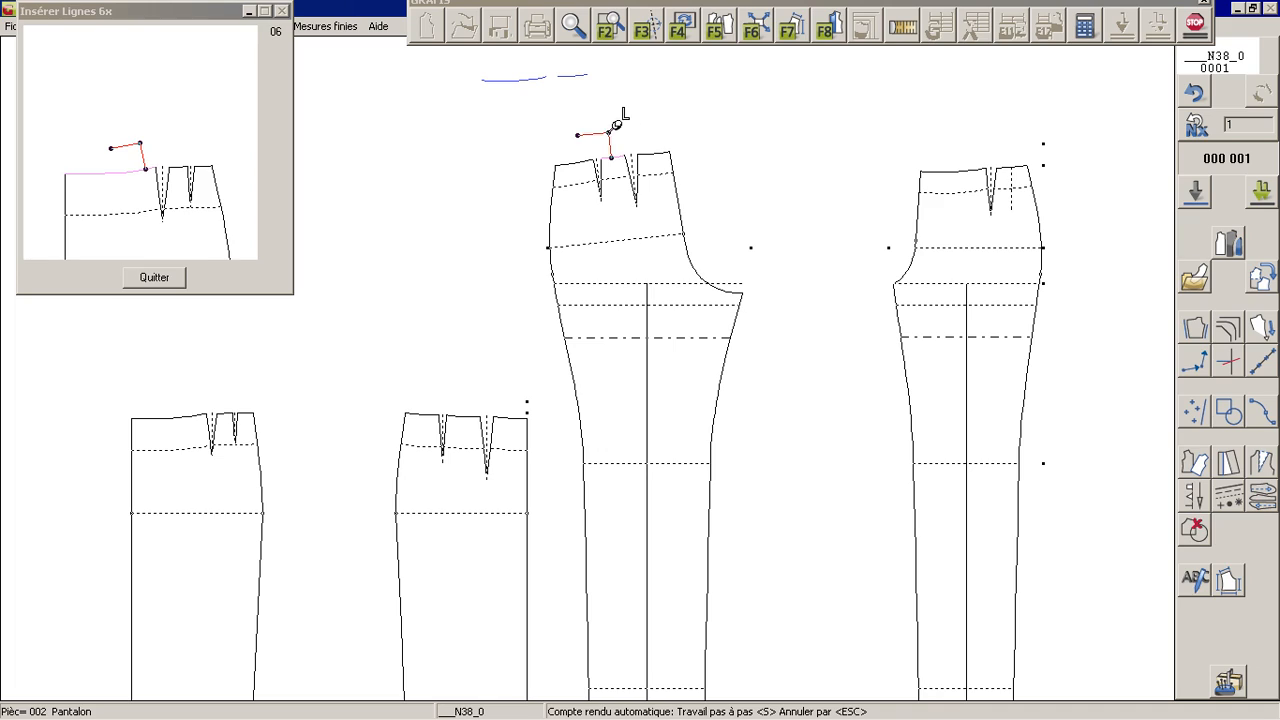
pyautogui.click(575, 142)
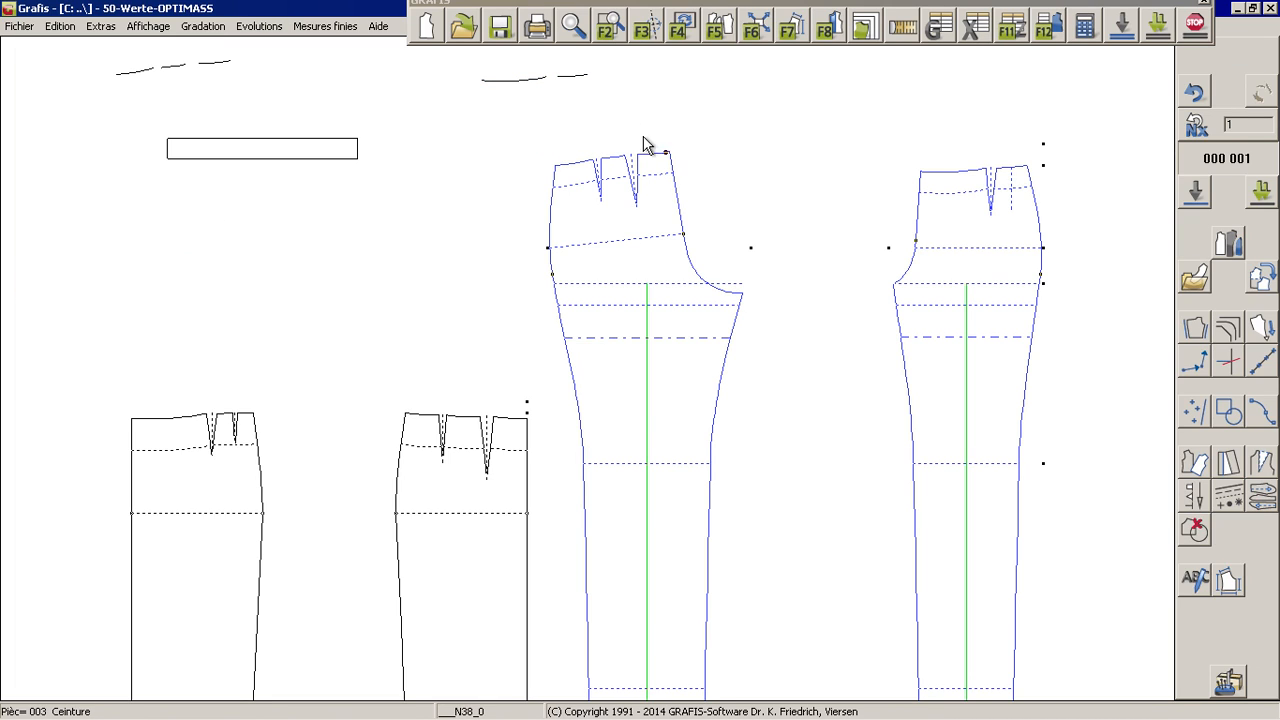
# Measure the length of the waistband's lower edge as a single line.
pyautogui.scroll(1, 335, 89)
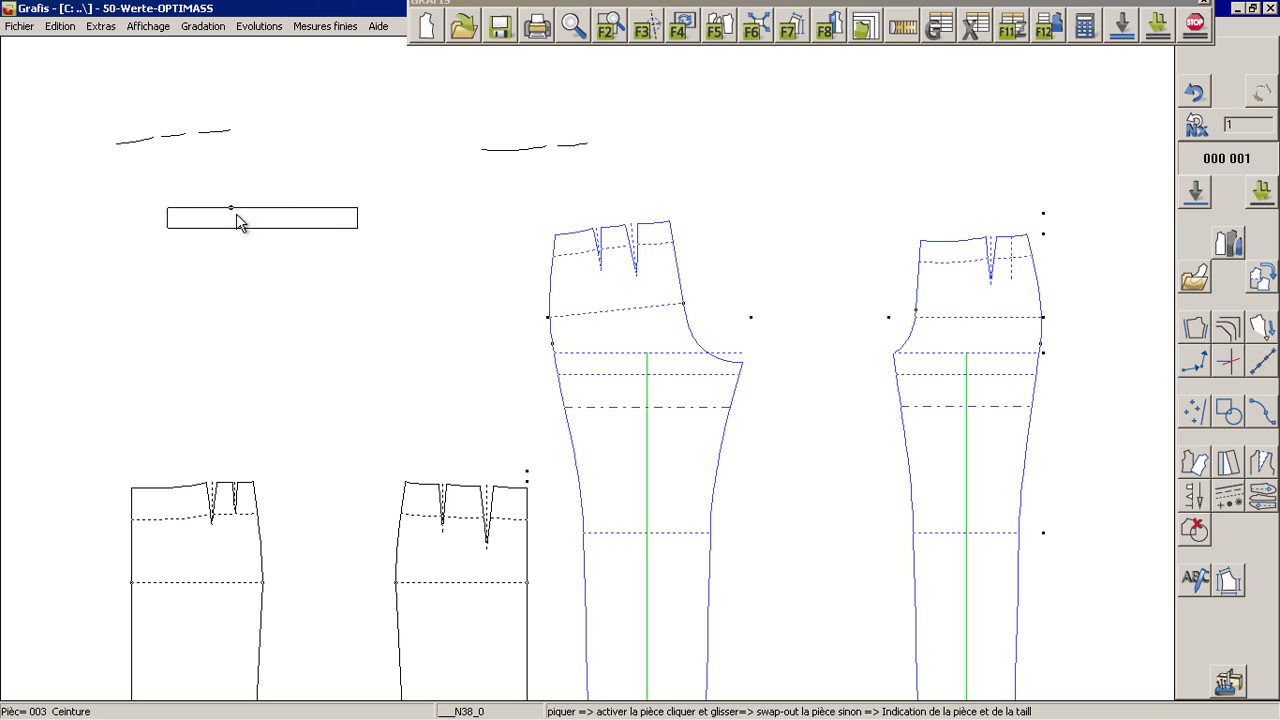
pyautogui.click(905, 28)
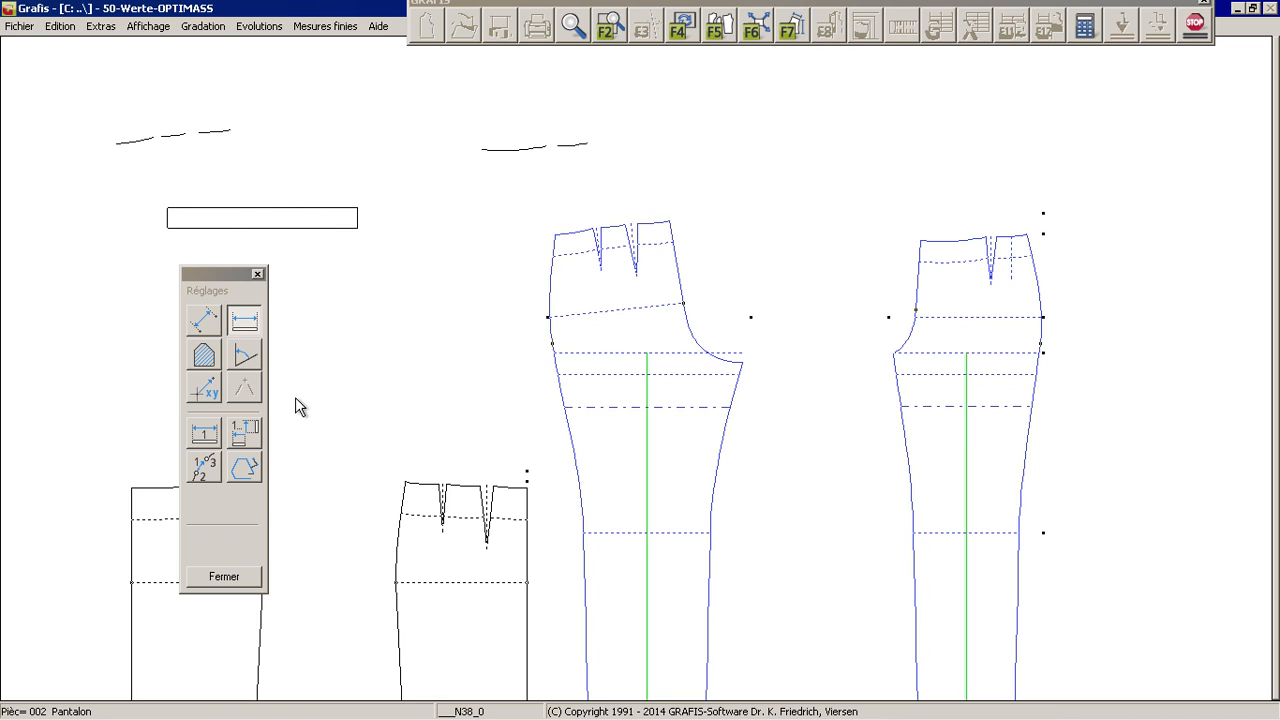
pyautogui.click(210, 436)
pyautogui.click(252, 235)
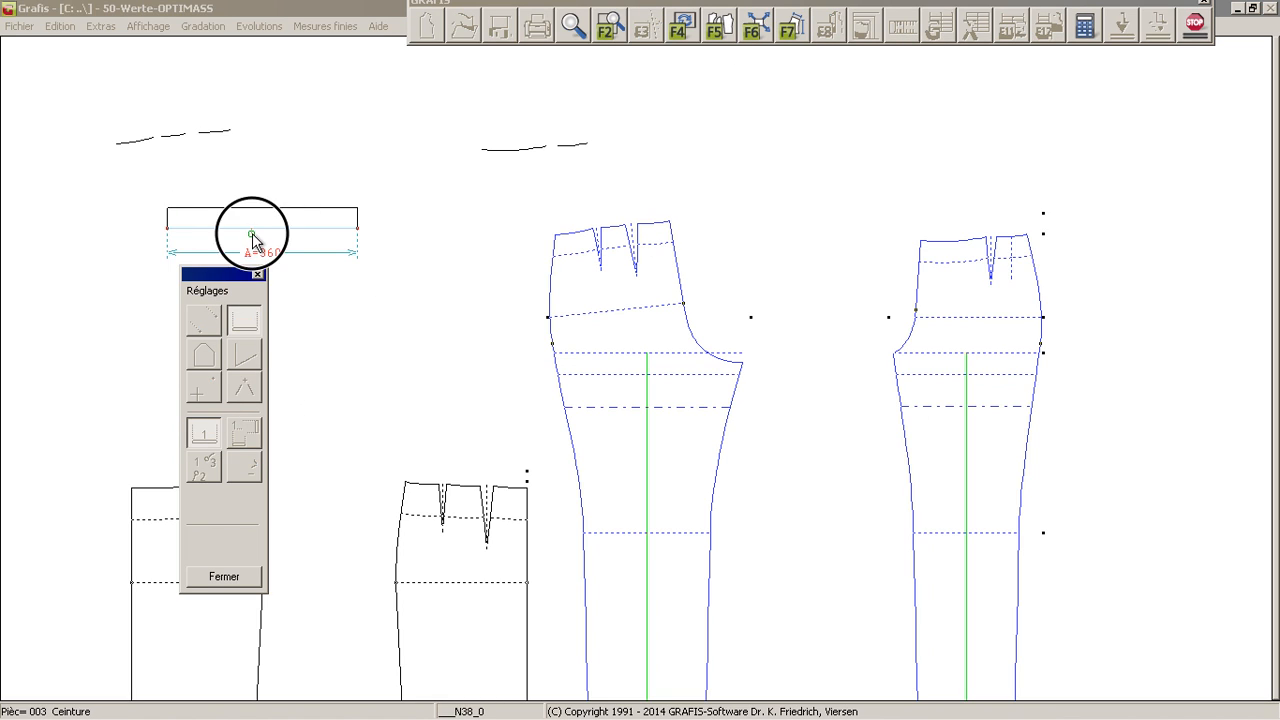
# Measure the combined length of the trouser's front and back waistline segments for comparison, and close the measuring tool.
pyautogui.click(244, 432)
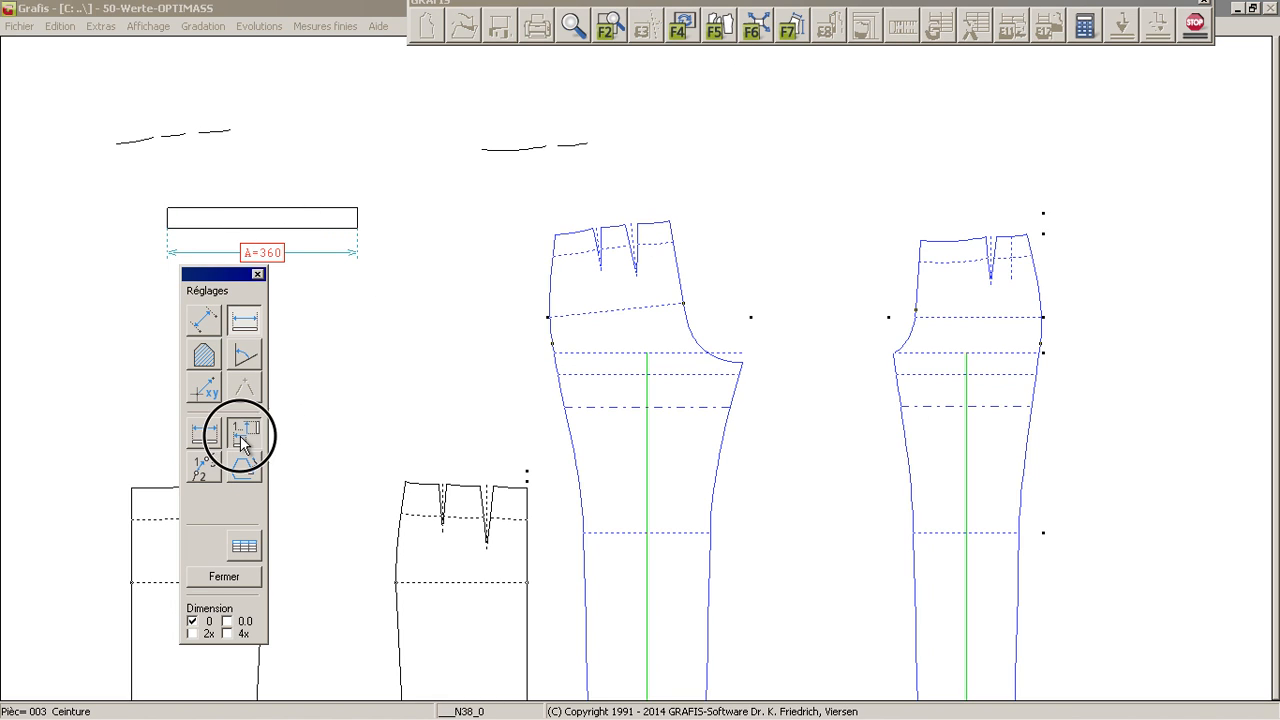
pyautogui.click(1018, 220)
pyautogui.click(669, 207)
pyautogui.click(570, 212)
pyautogui.rightClick(650, 193)
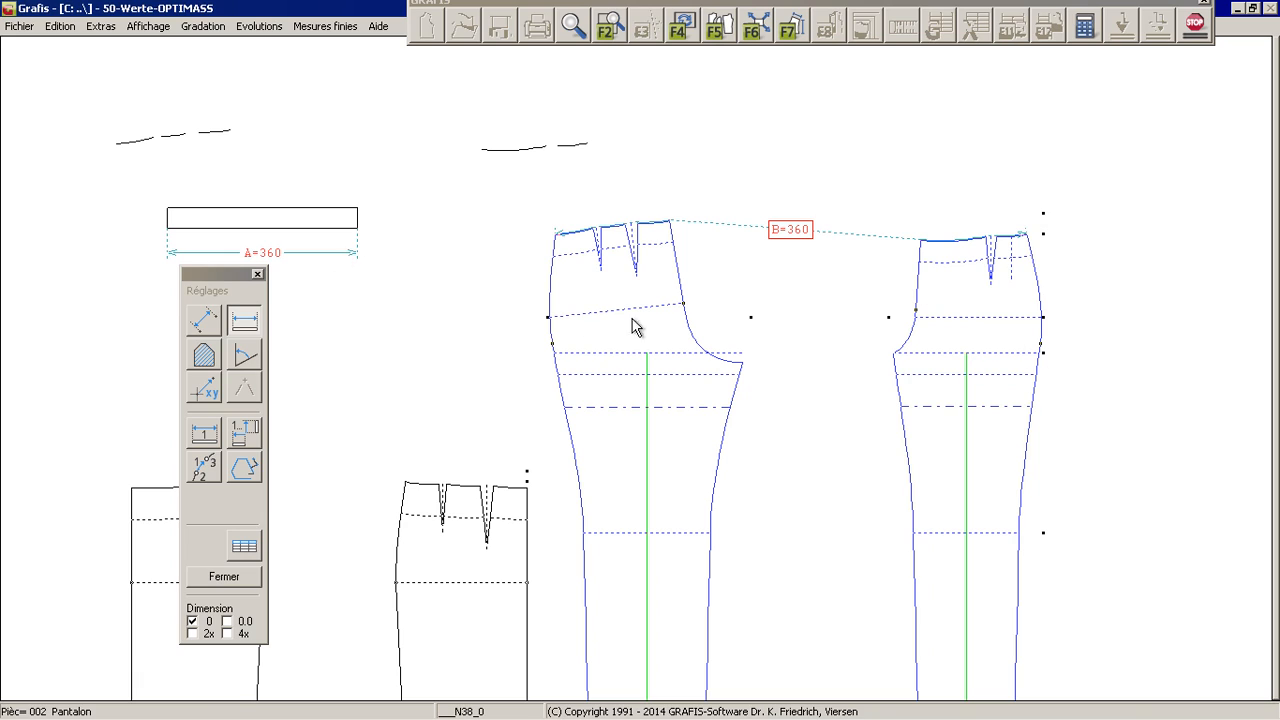
pyautogui.rightClick(1142, 308)
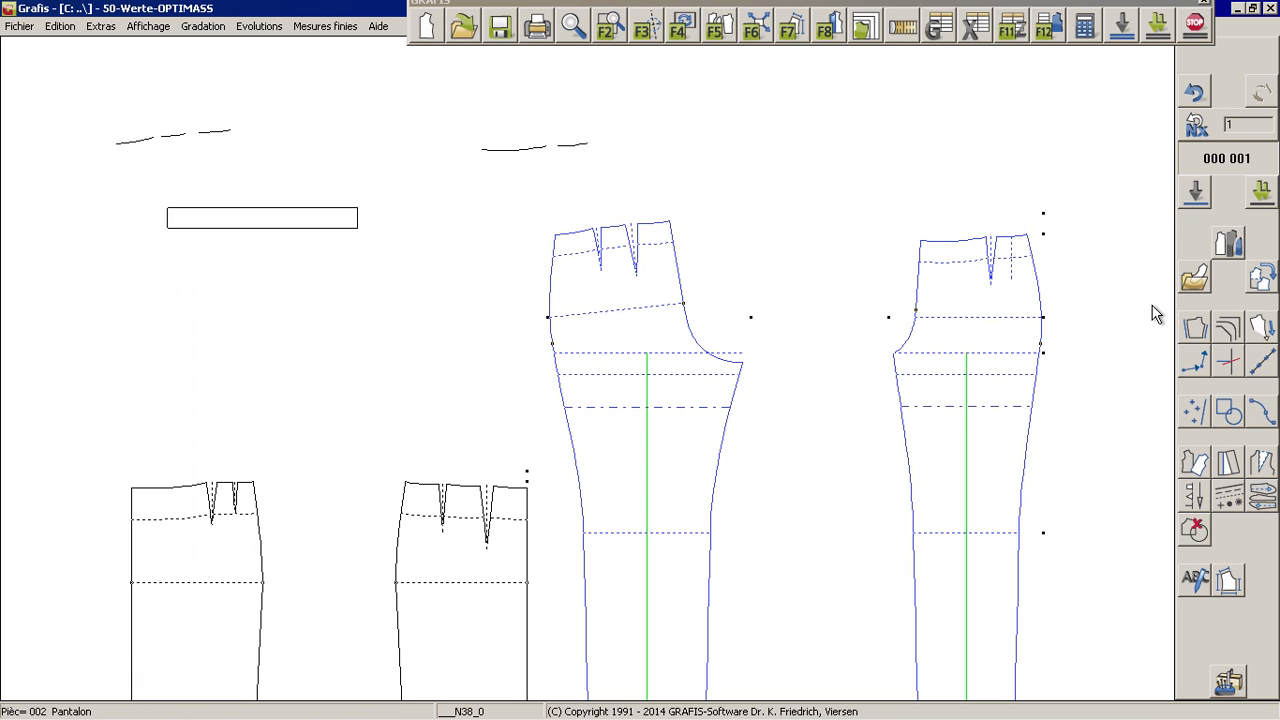
# Make the Ceinture piece the active piece.
pyautogui.click(718, 36)
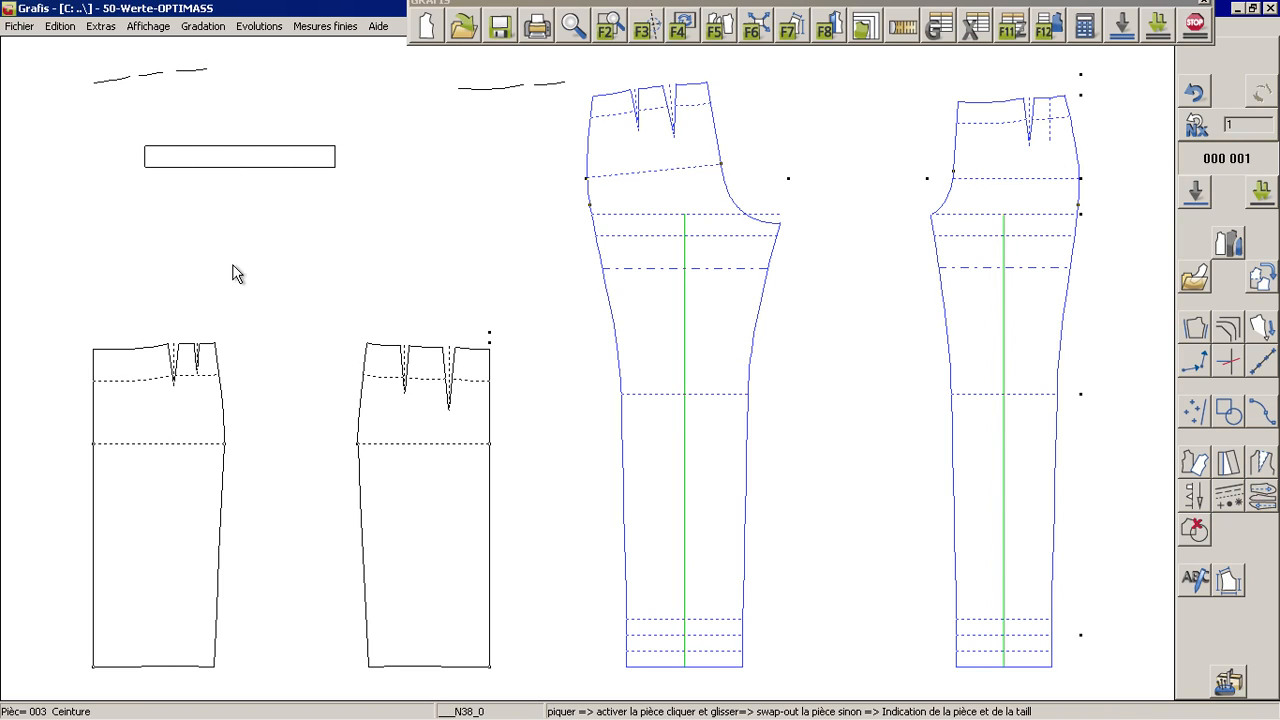
pyautogui.click(185, 152)
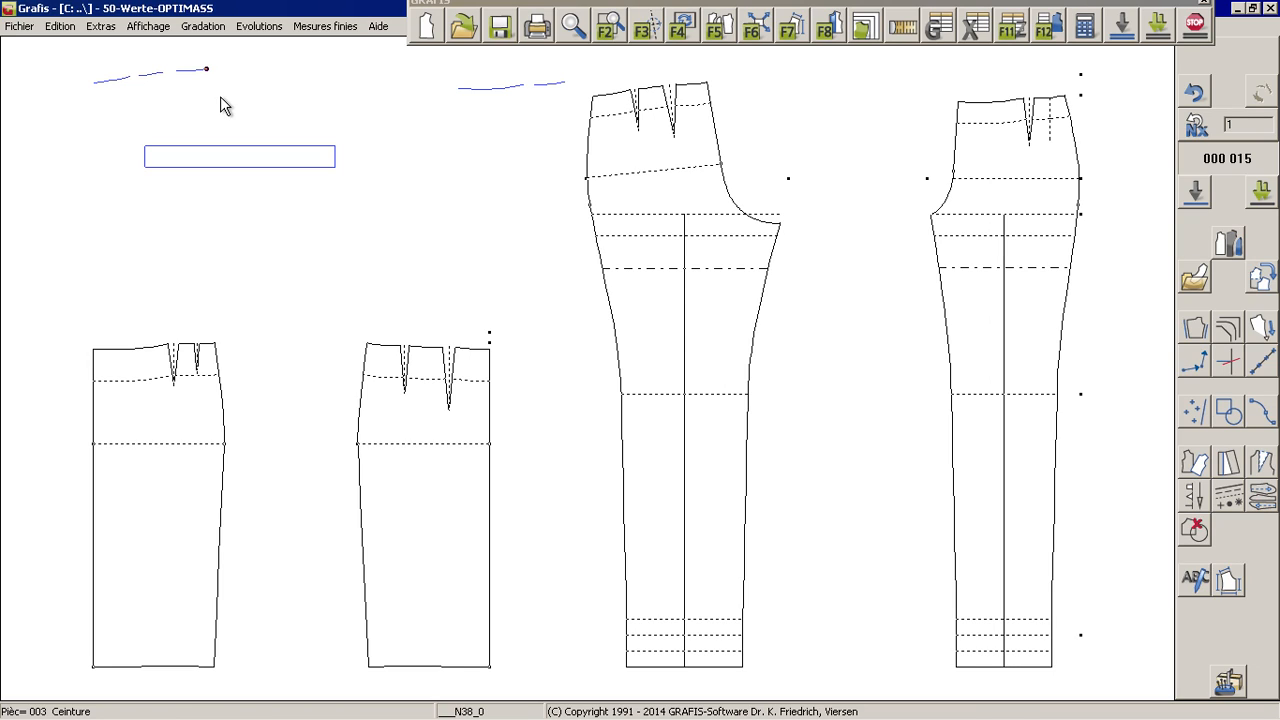
# Open the base construction modules and preview Pantalon 30, Jupe 20 and the Capuche 10 and Capuche 20 hoods.
pyautogui.click(1195, 277)
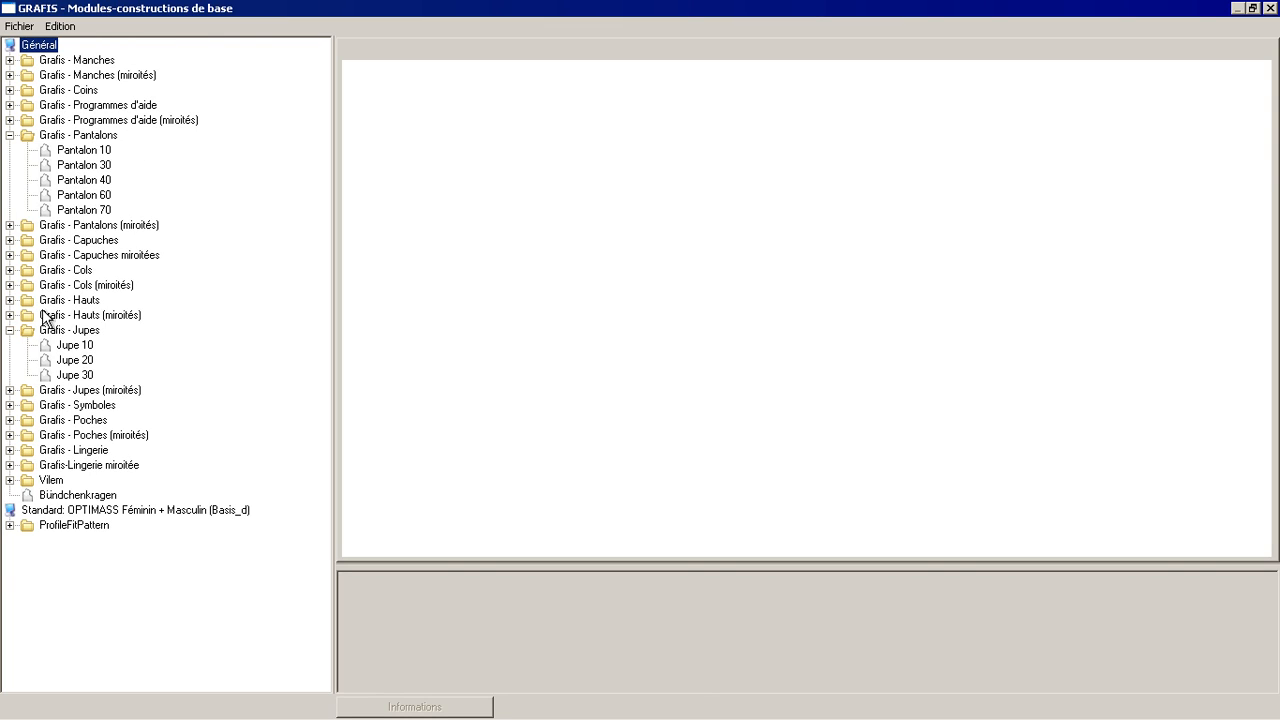
pyautogui.click(66, 193)
pyautogui.click(80, 166)
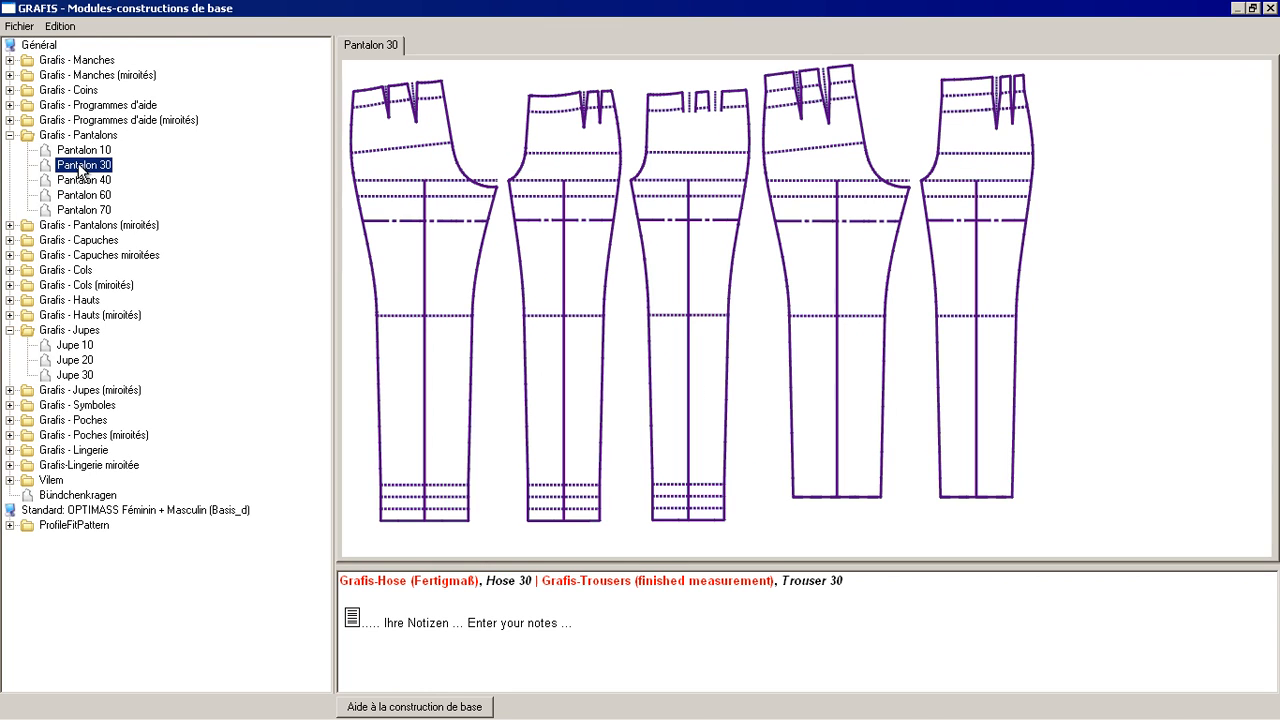
pyautogui.click(96, 362)
pyautogui.click(10, 240)
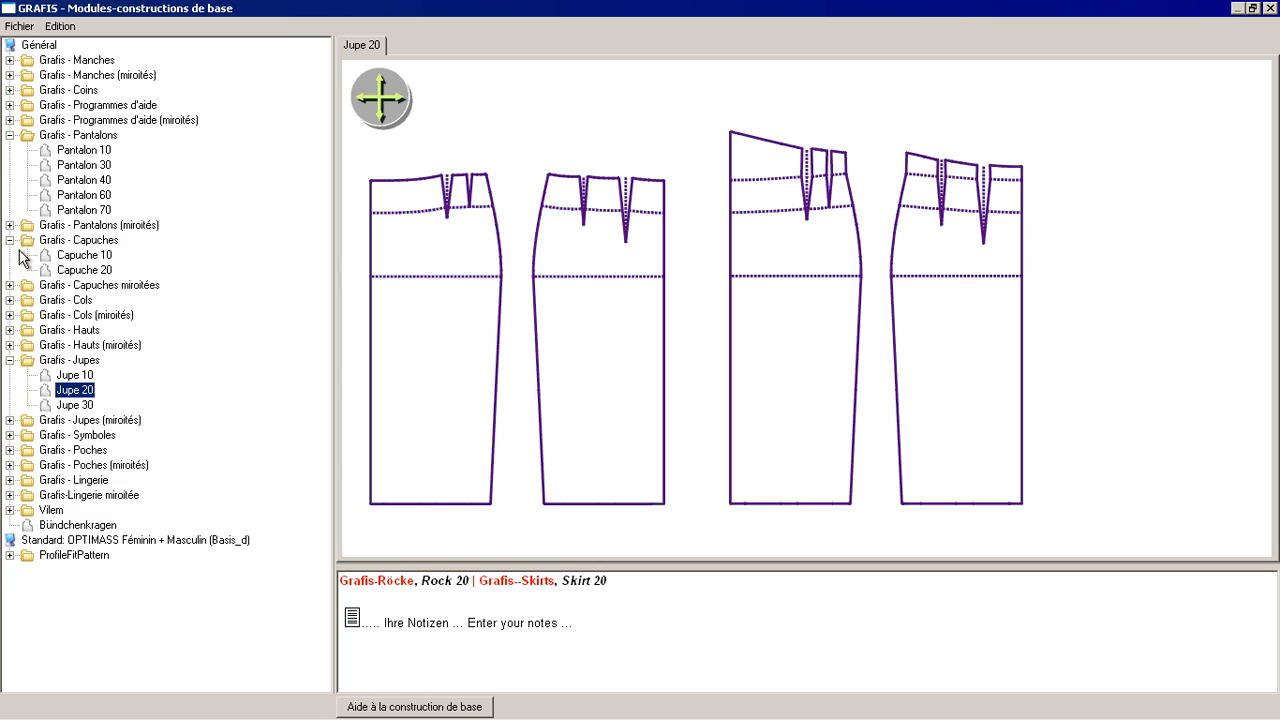
pyautogui.click(90, 256)
pyautogui.click(92, 272)
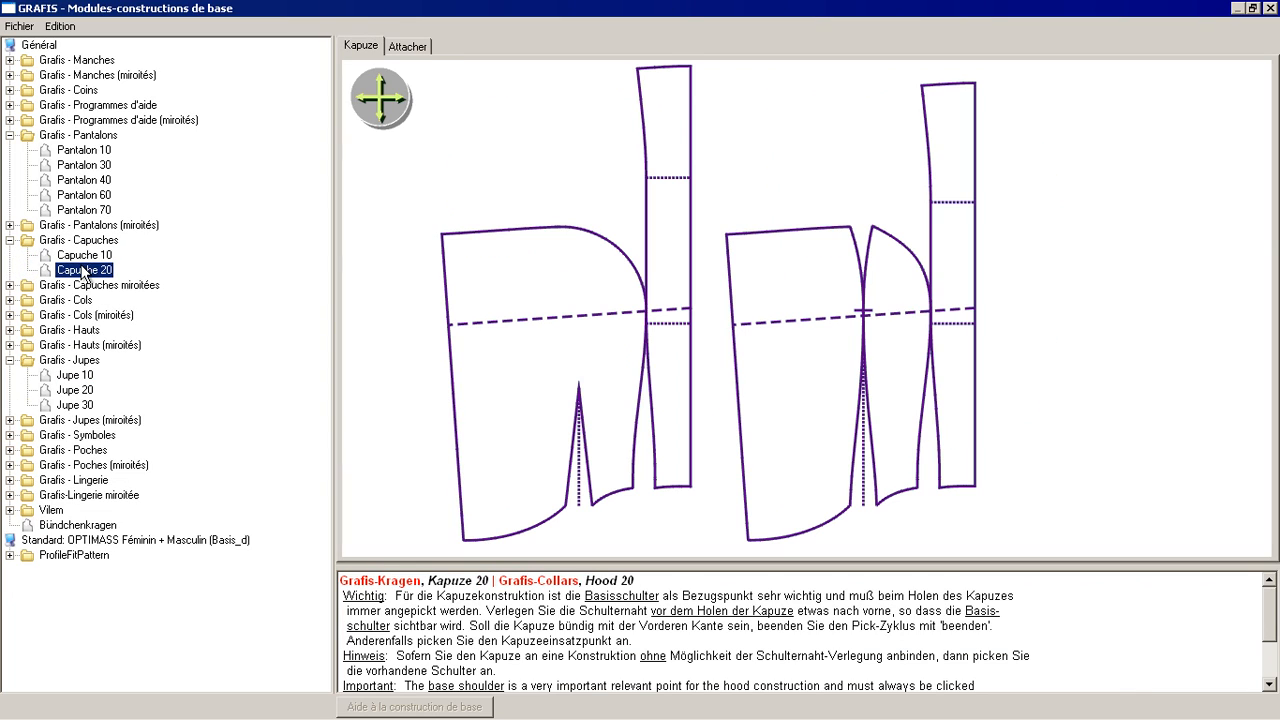
# Compare the previews of Pantalon 40, Pantalon 30 and Pantalon 70, and close the module overview without inserting one.
pyautogui.click(80, 182)
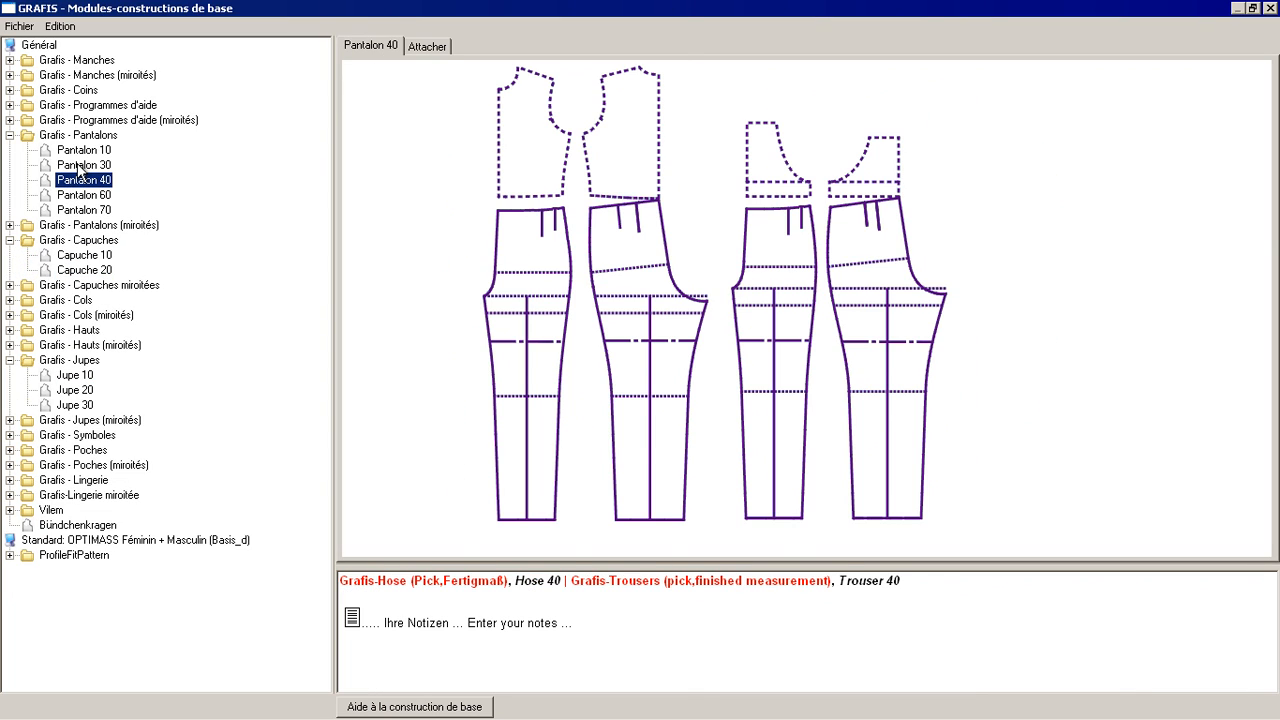
pyautogui.click(80, 166)
pyautogui.click(86, 210)
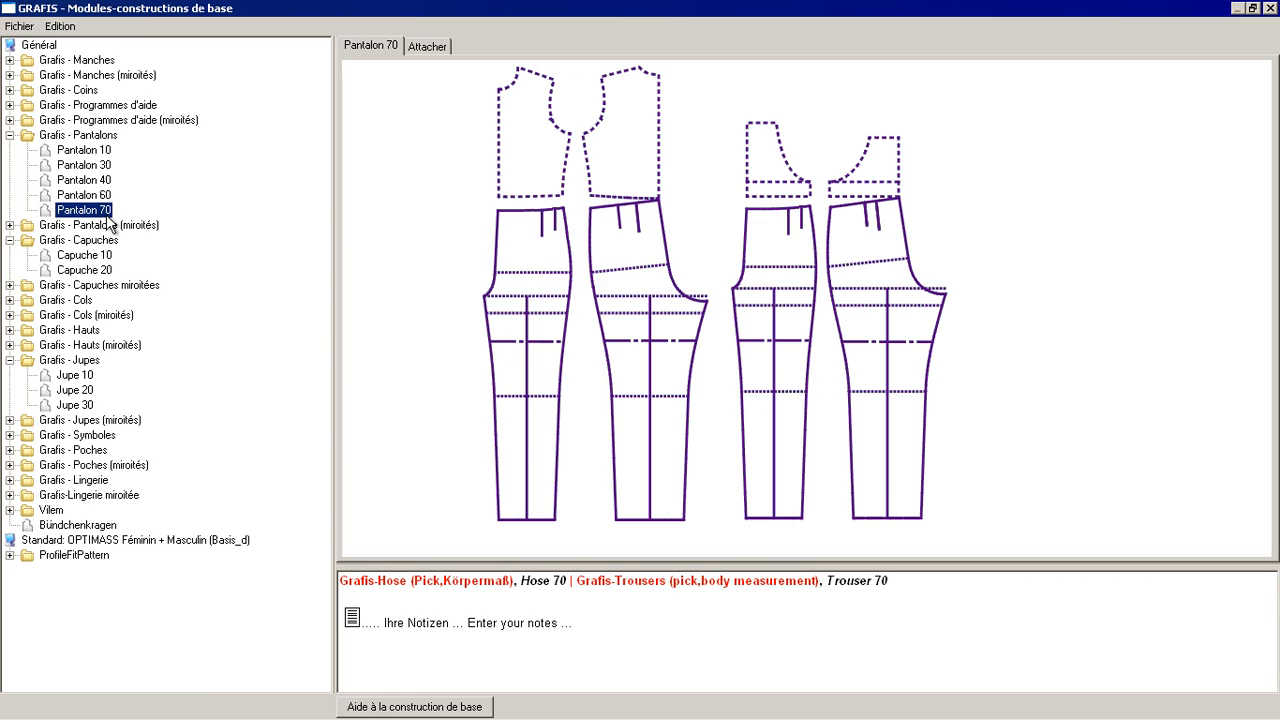
pyautogui.click(1271, 9)
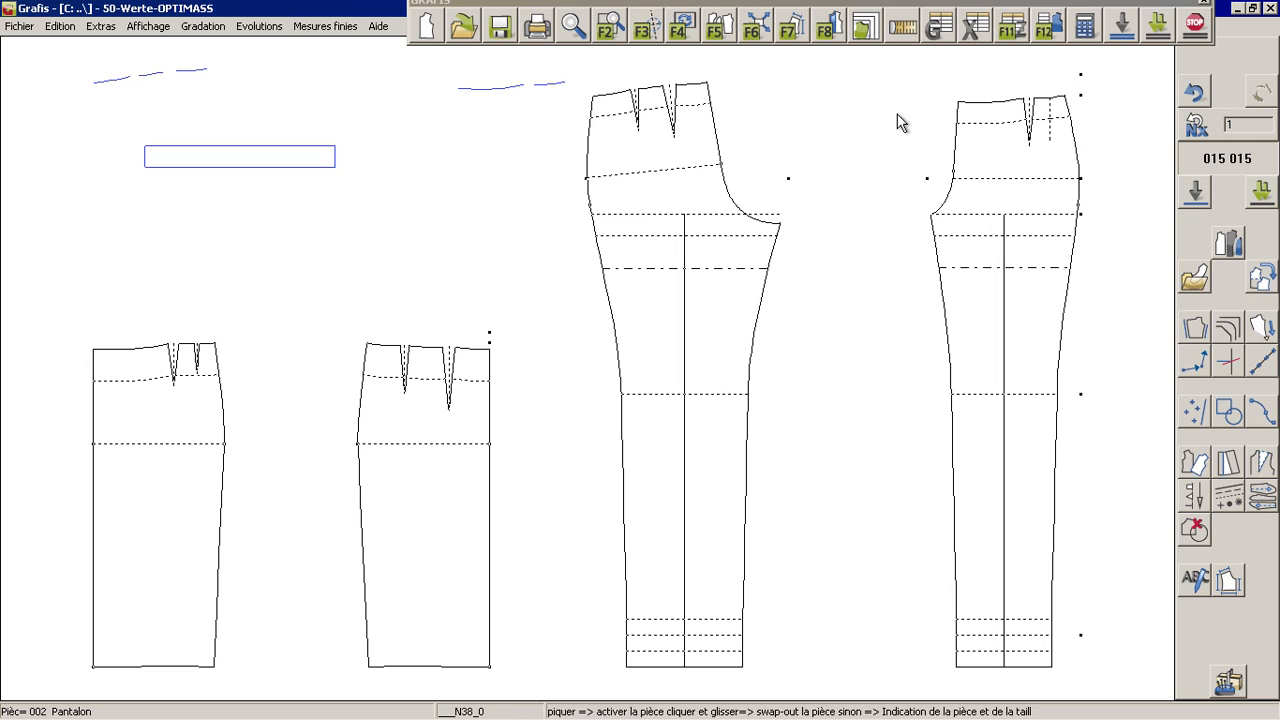